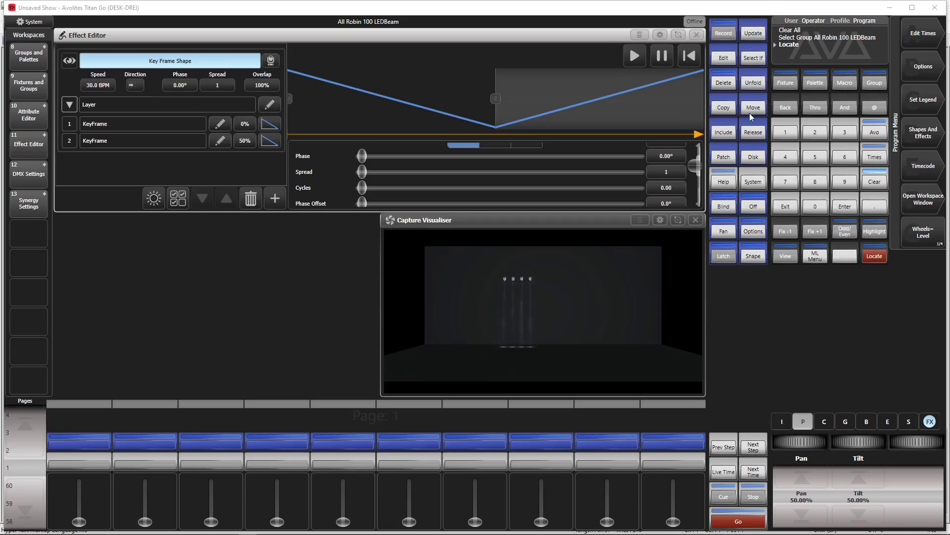
Start a new show, keeping the name Unsaved Show and leaving the DMX settings unwiped.
click(759, 161)
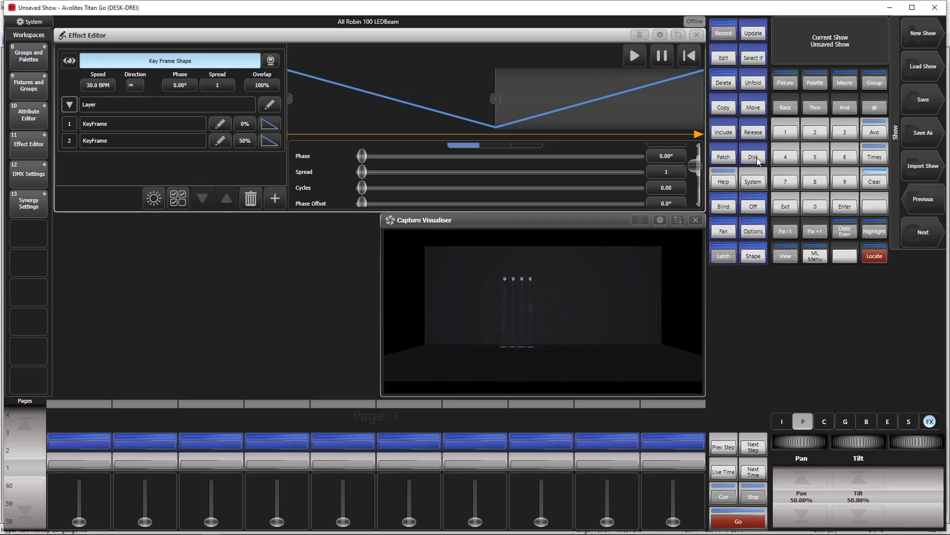
click(916, 39)
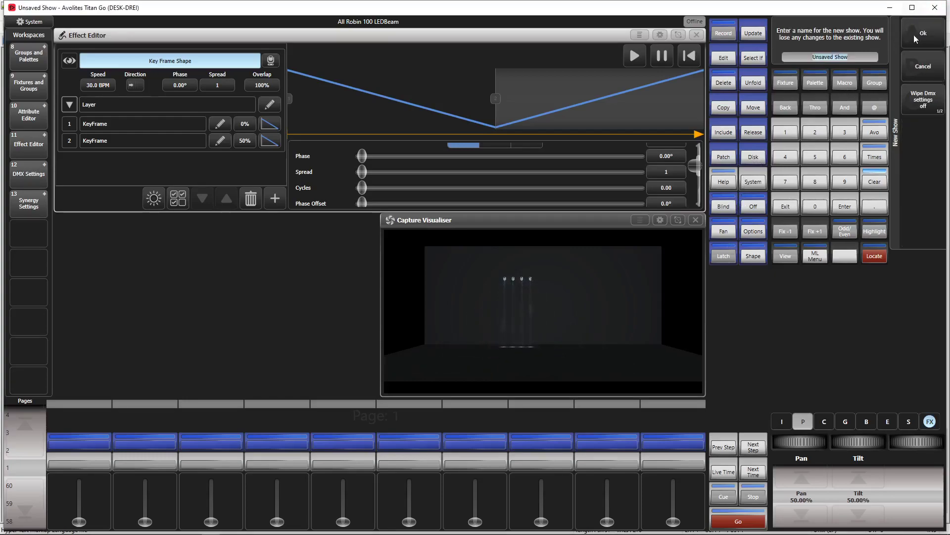
click(916, 38)
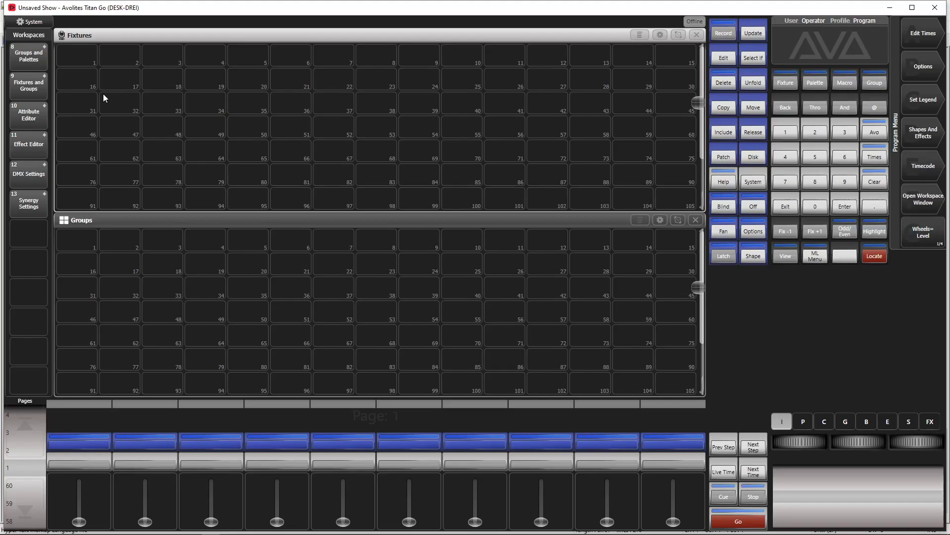
Choose the Robe Robin 100 LEDBeam in Mode 1, 35 DMX as the fixture to patch.
key(alt+p)
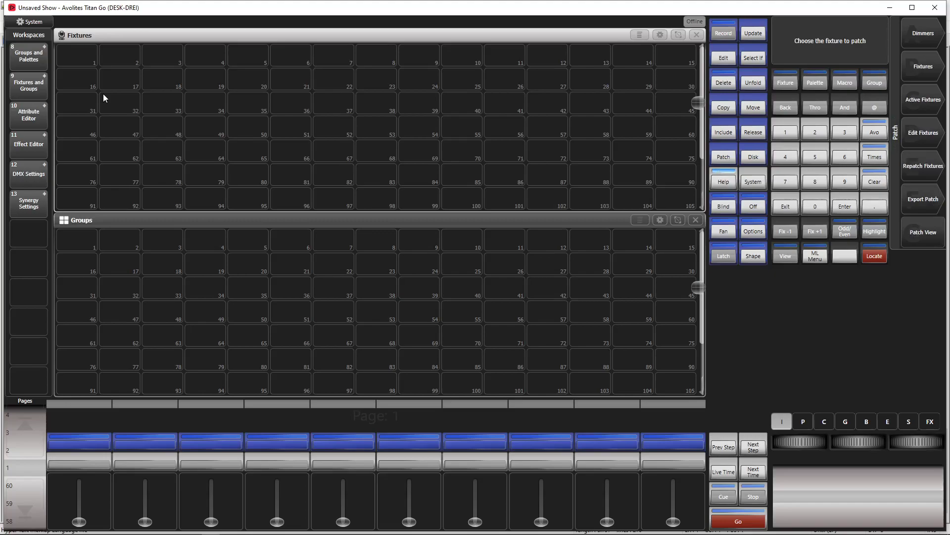
key(F2)
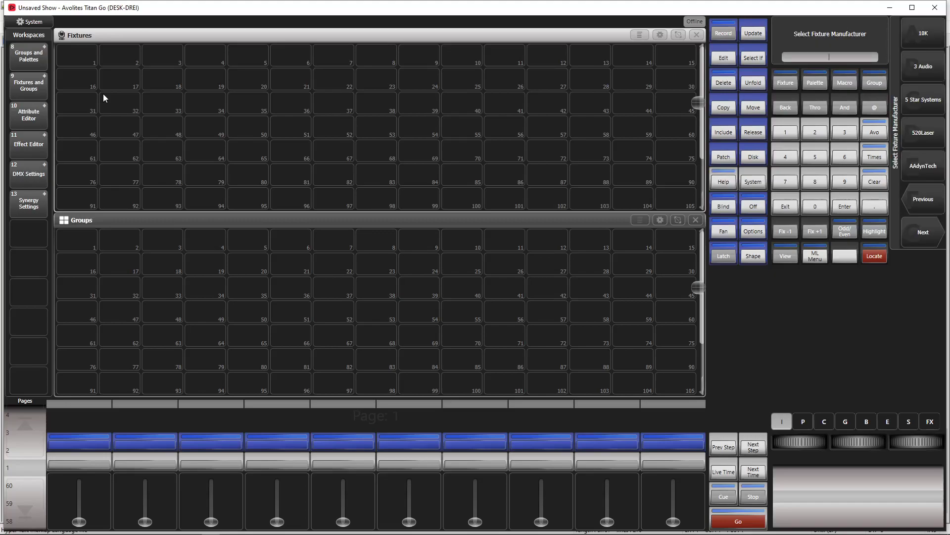
text(robe)
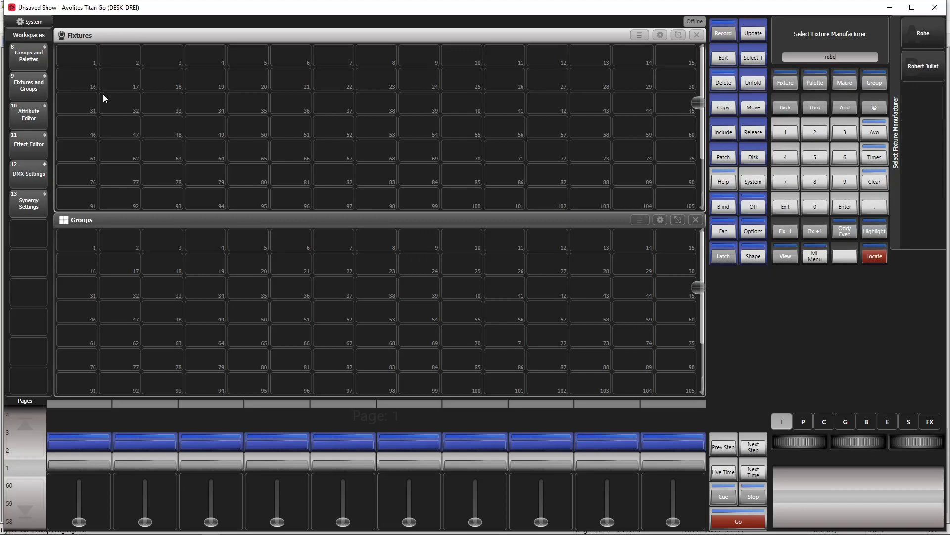
key(Return)
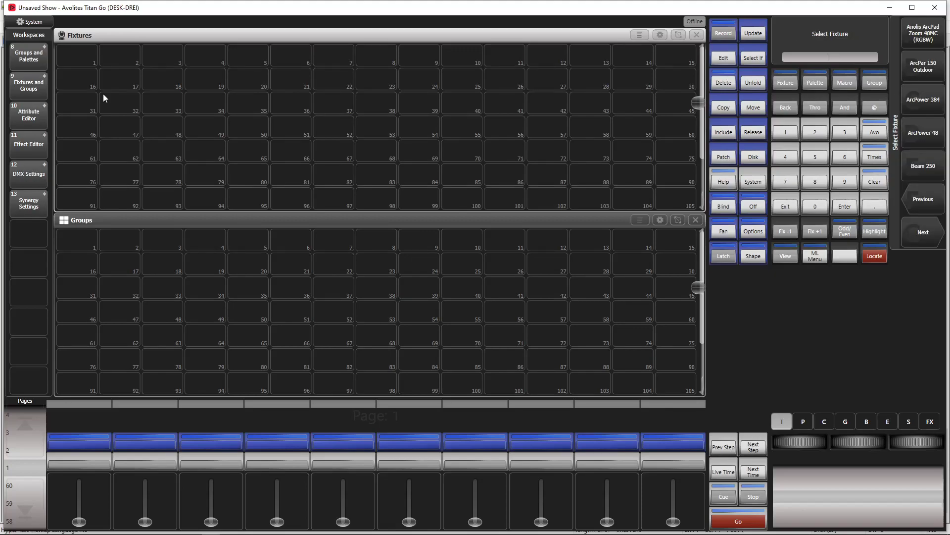
text(rob)
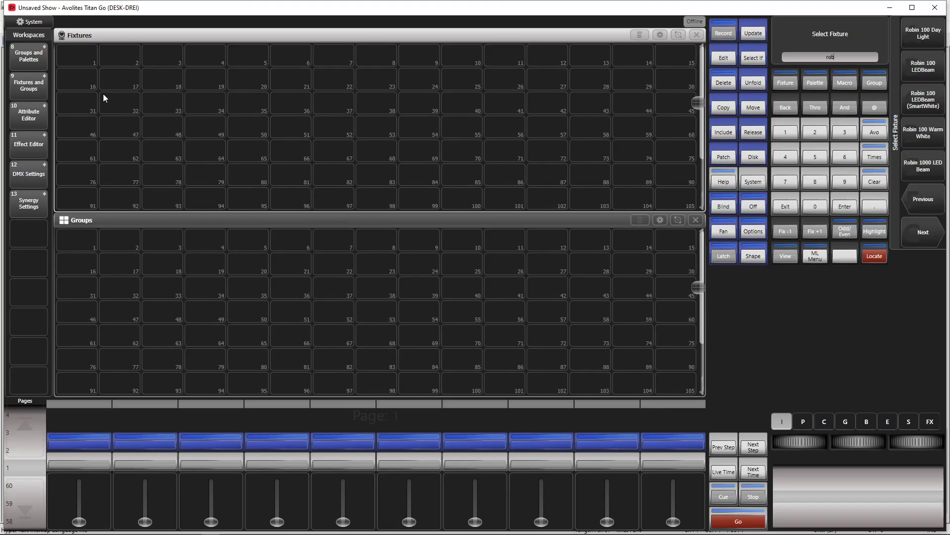
text(in)
click(927, 71)
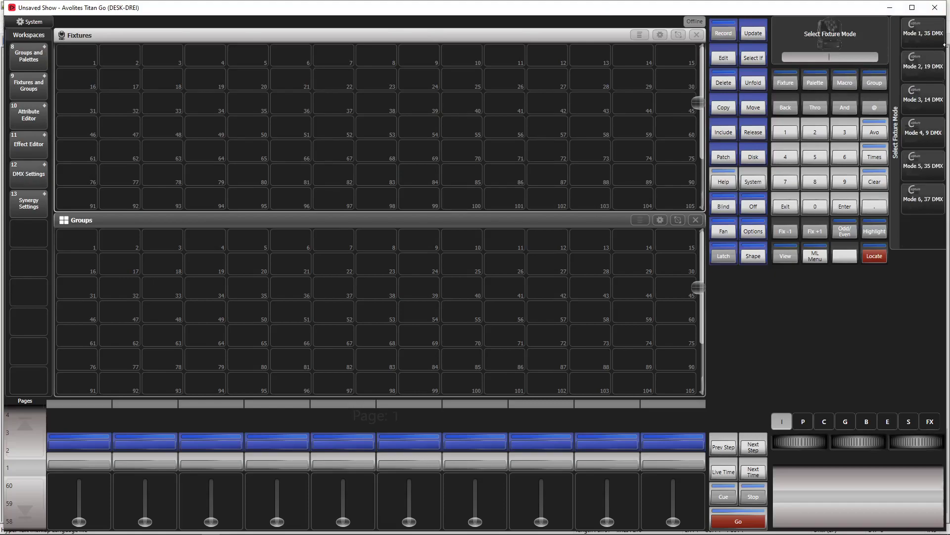
click(926, 40)
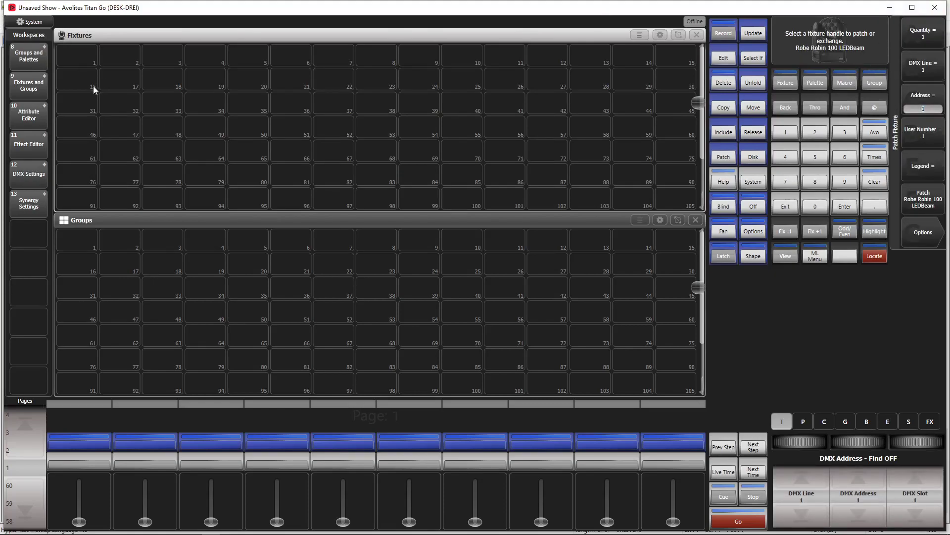
Patch four Robin 100 LEDBeam fixtures onto fixture handles 16, 18, 20 and 22, starting at DMX address 1 on line 1.
click(78, 85)
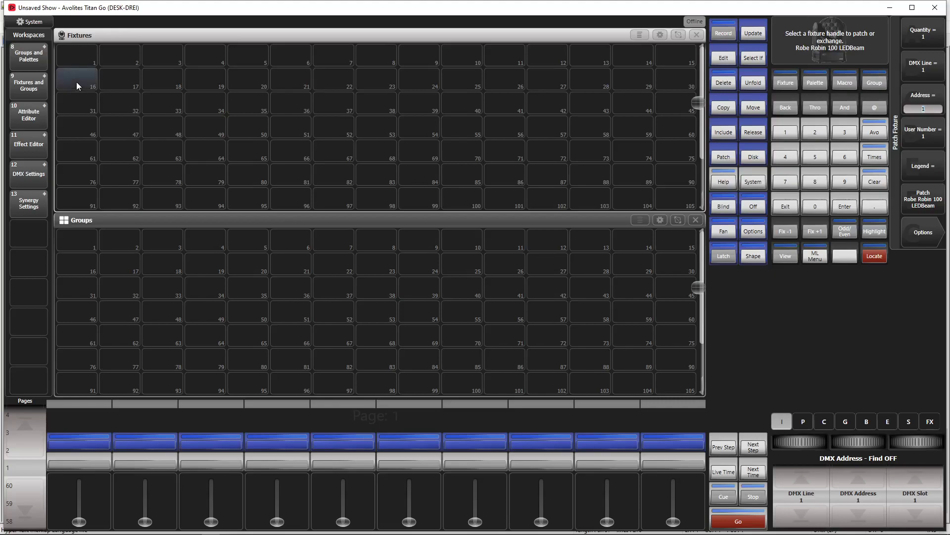
click(153, 74)
click(240, 77)
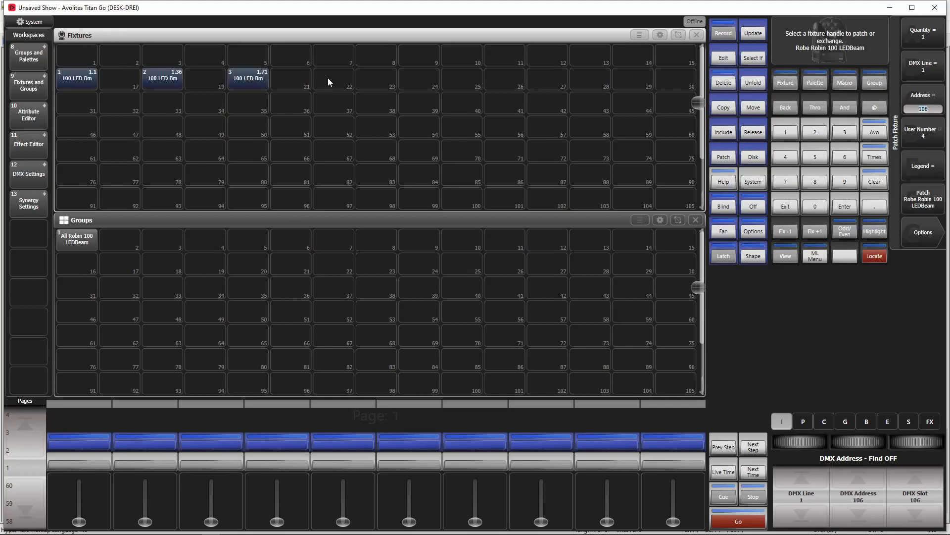
click(331, 76)
key(Escape)
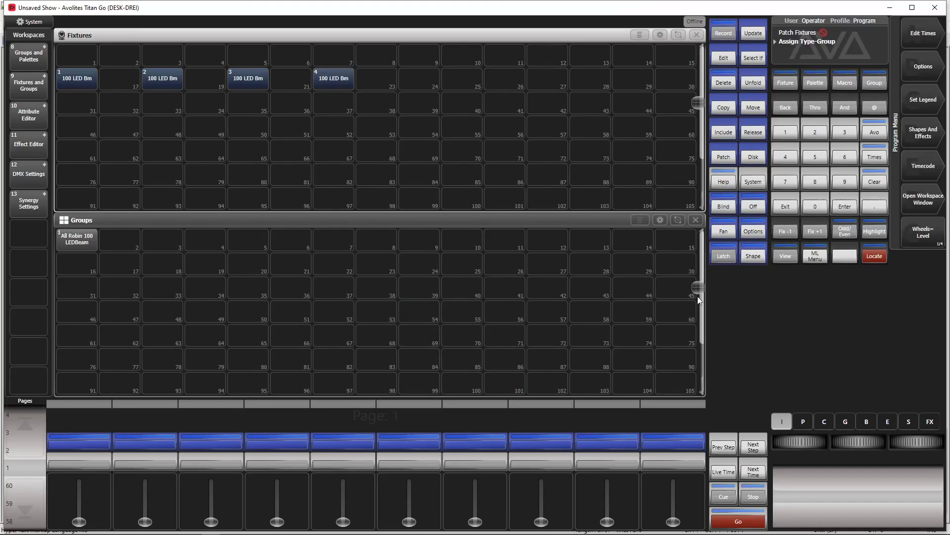
Close the Fixtures window and shrink the Groups window to the first three cells of the layout grid's top row.
click(697, 35)
click(678, 220)
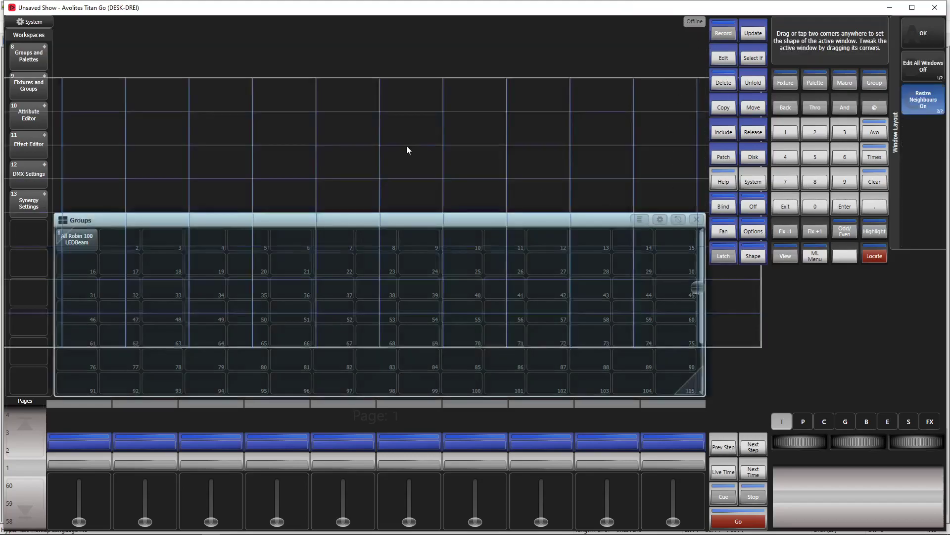
drag(98, 50, 210, 60)
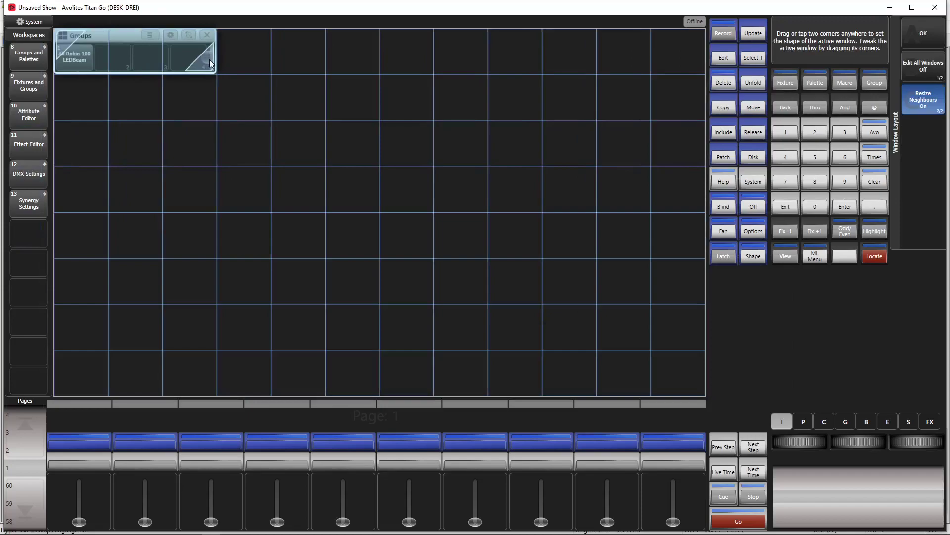
click(923, 33)
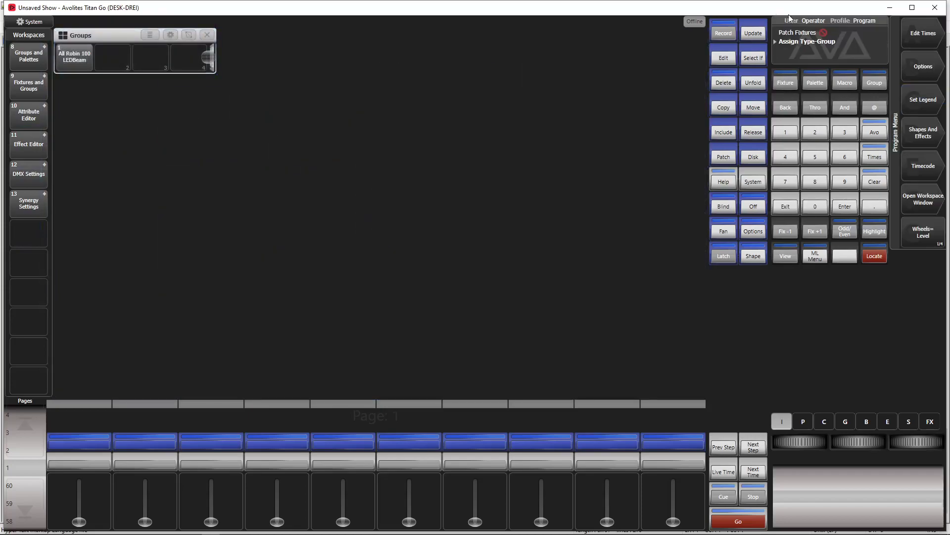
Open the Positions window and fit it into the rest of the top grid row beside Groups.
click(786, 255)
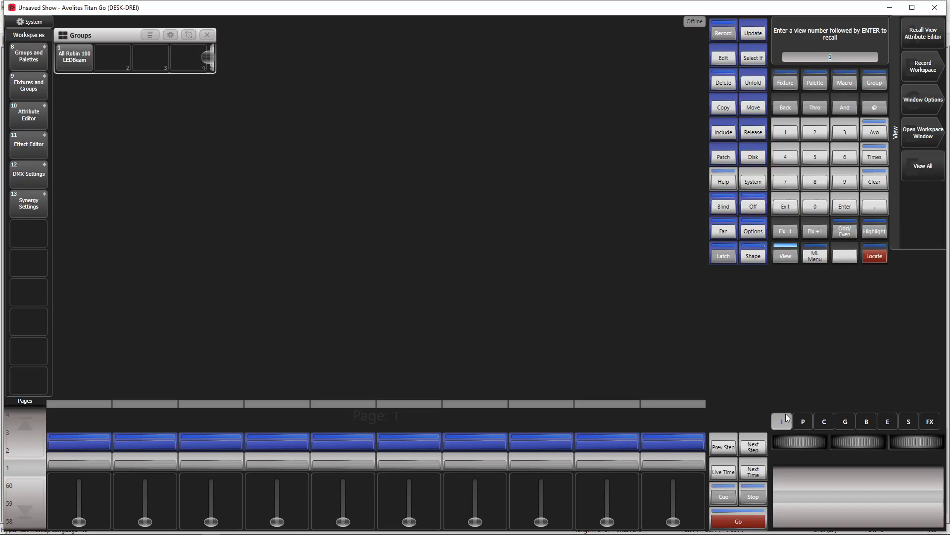
key(Return)
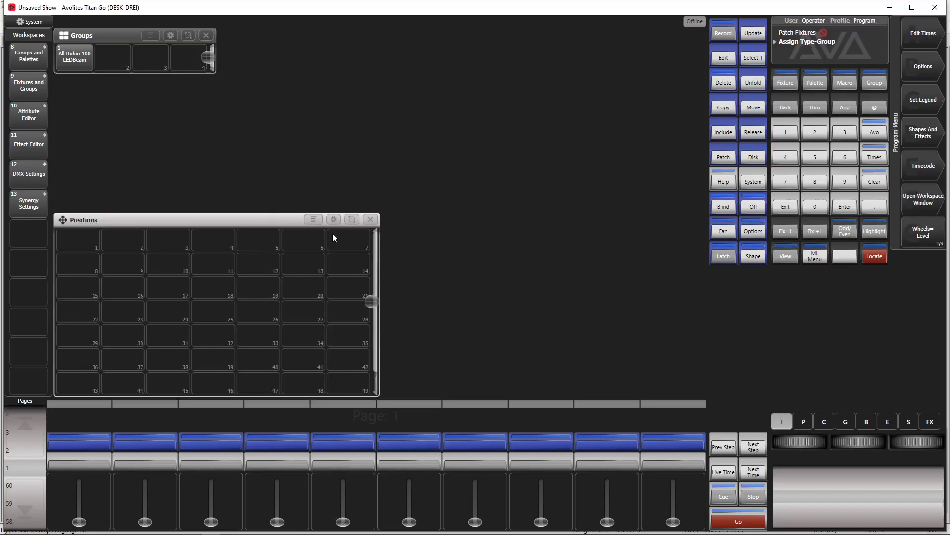
click(354, 218)
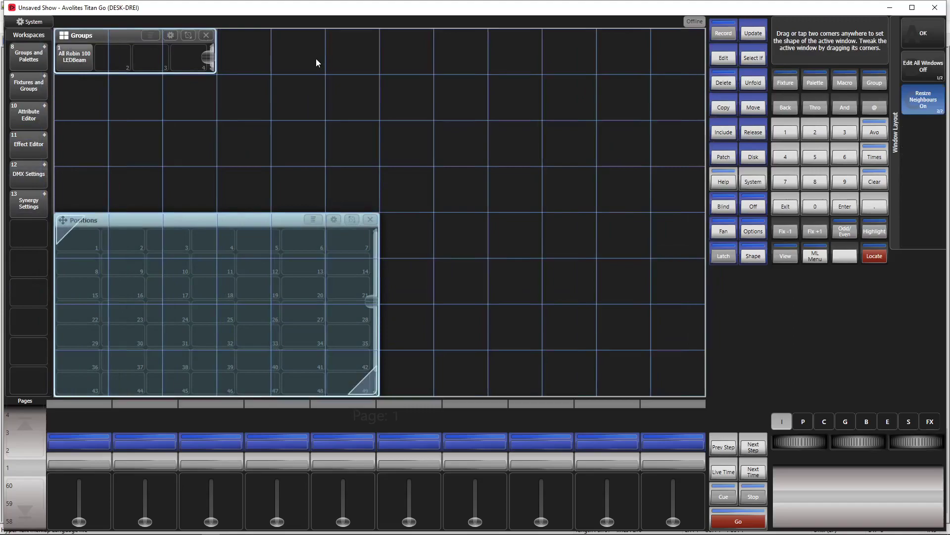
drag(257, 37, 701, 46)
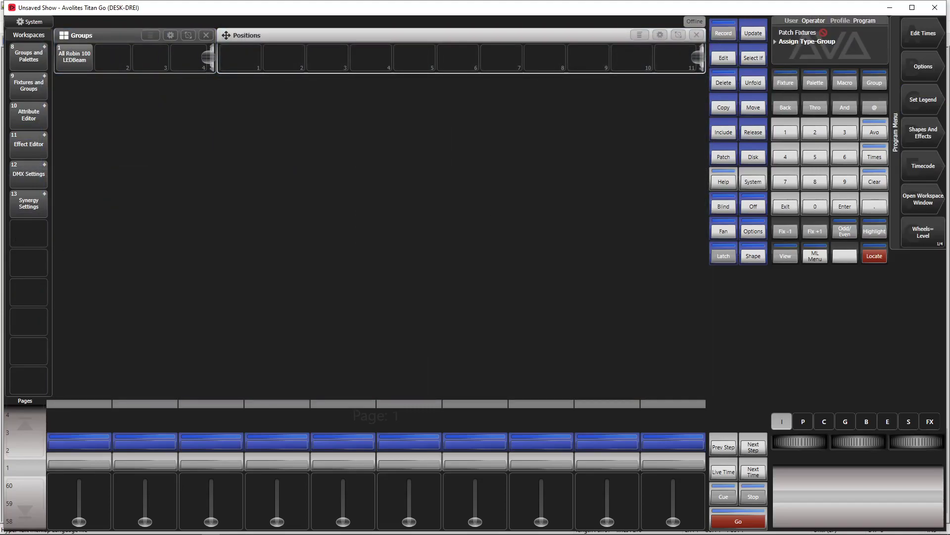
Open the Capture Visualiser window and locate the All Robin 100 LEDBeam group.
click(916, 203)
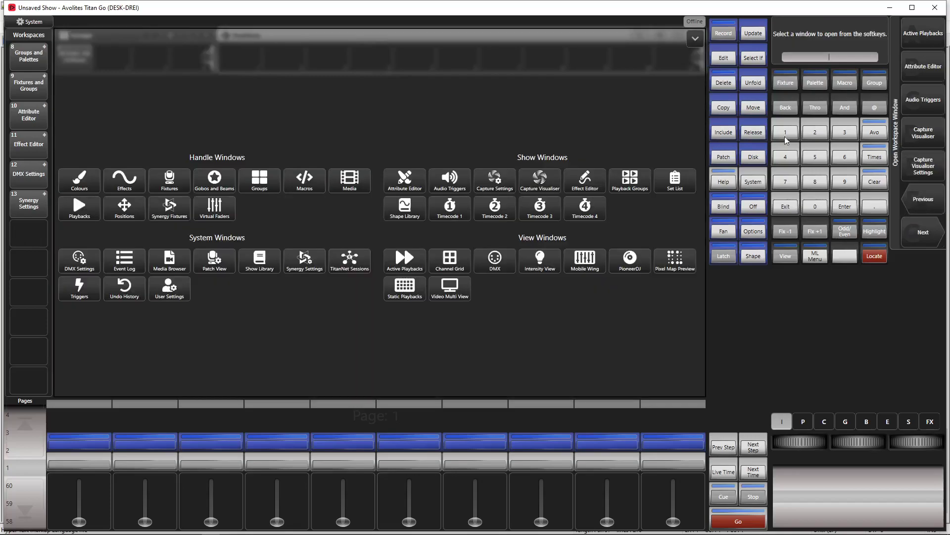
click(540, 178)
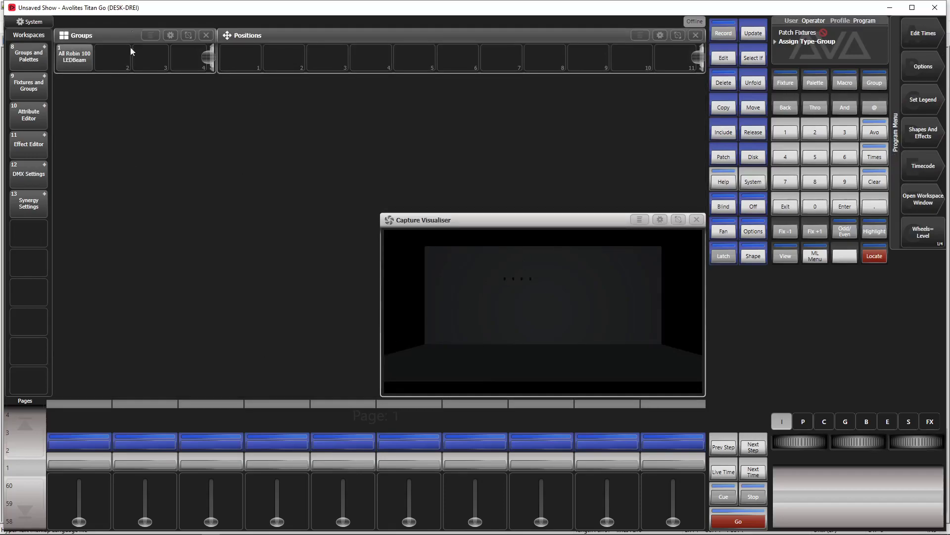
click(61, 53)
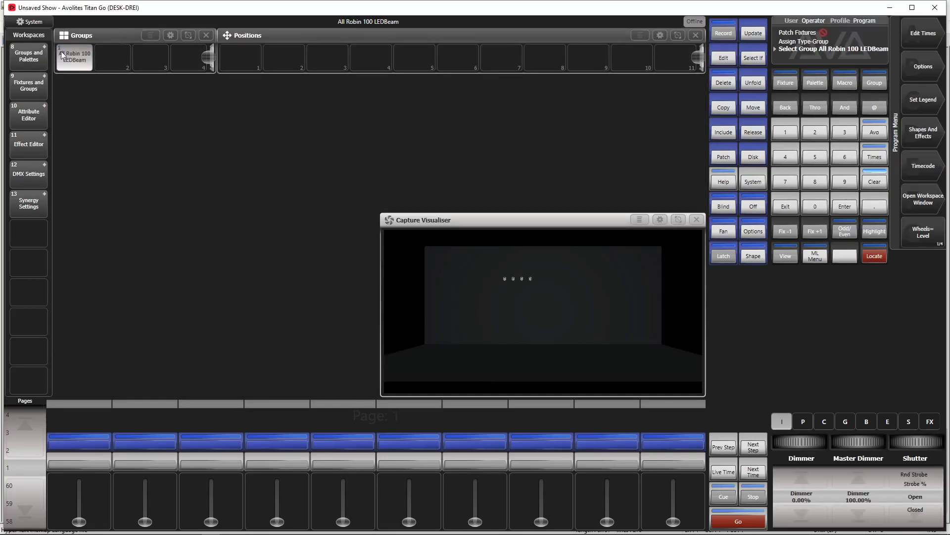
click(868, 251)
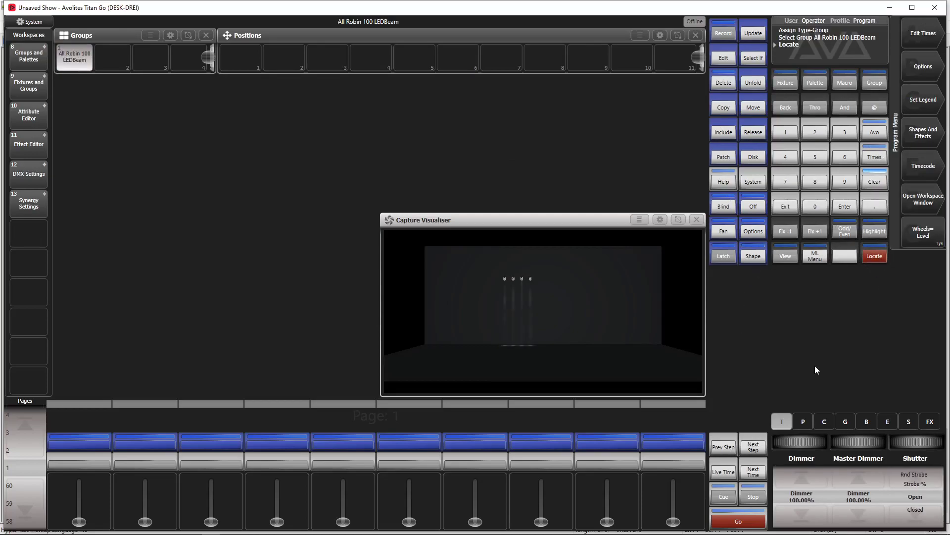
Tilt the selected fixtures to about 28.58% and fan their pan slightly, to about 50.33%.
click(800, 422)
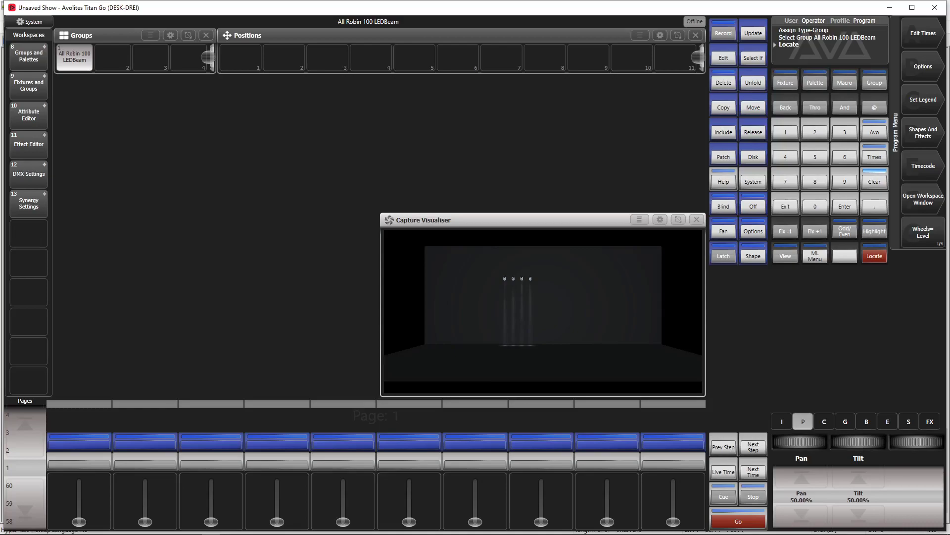
drag(859, 442, 841, 450)
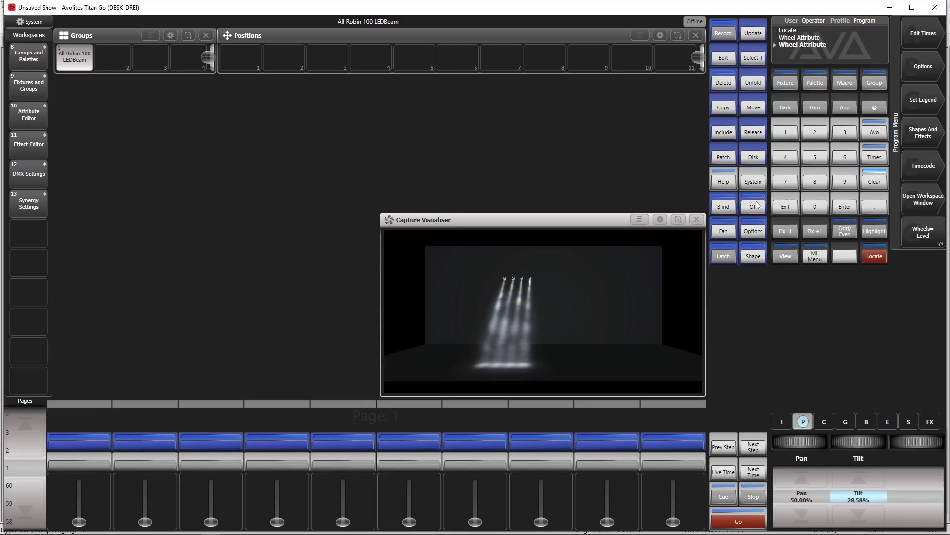
click(725, 232)
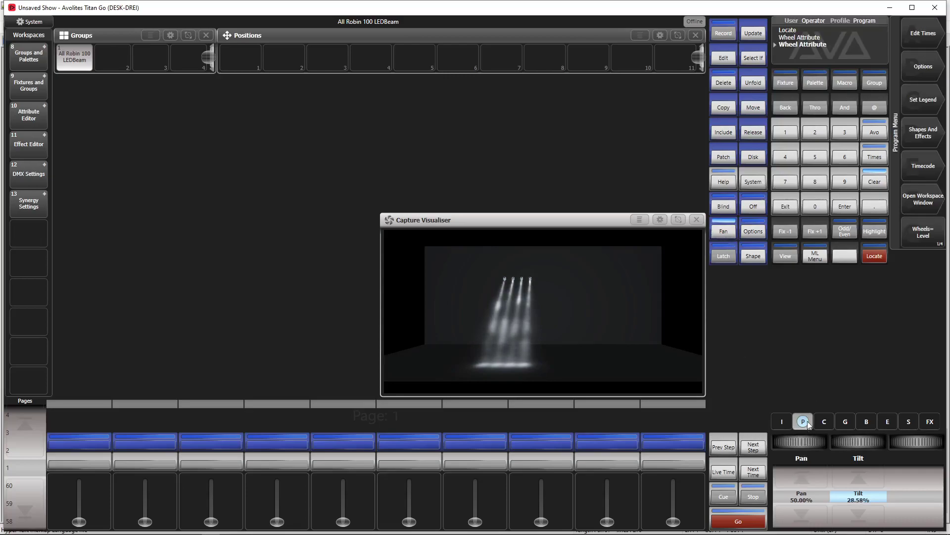
drag(801, 441, 799, 444)
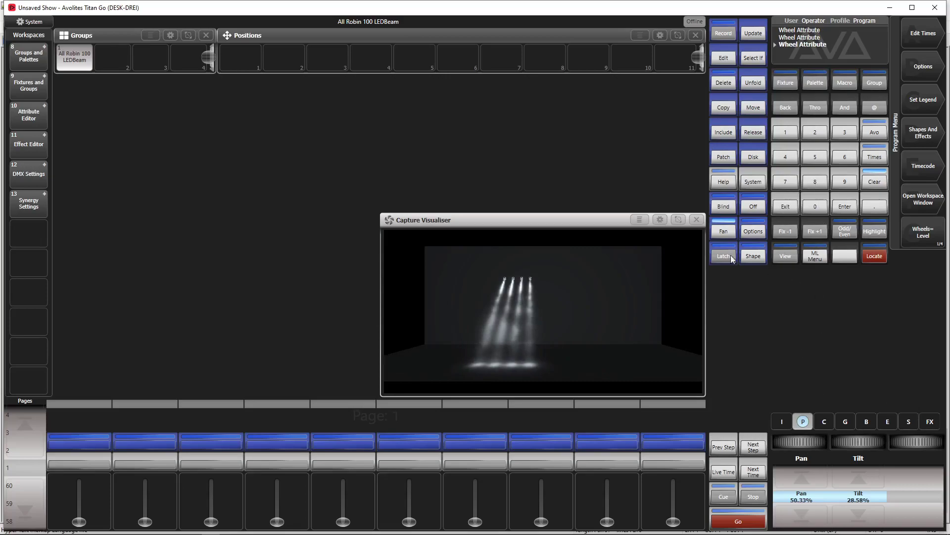
click(724, 231)
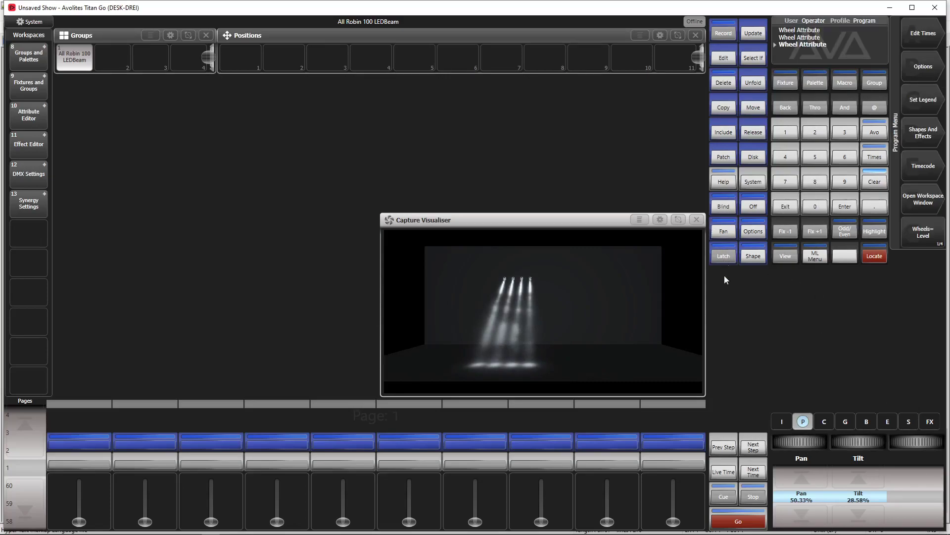
Set the group's tilt to about 45.05% and record it as a position palette in the first Positions slot.
mouse_move(864, 443)
mouse_down()
mouse_move(885, 443)
mouse_move(859, 452)
mouse_up()
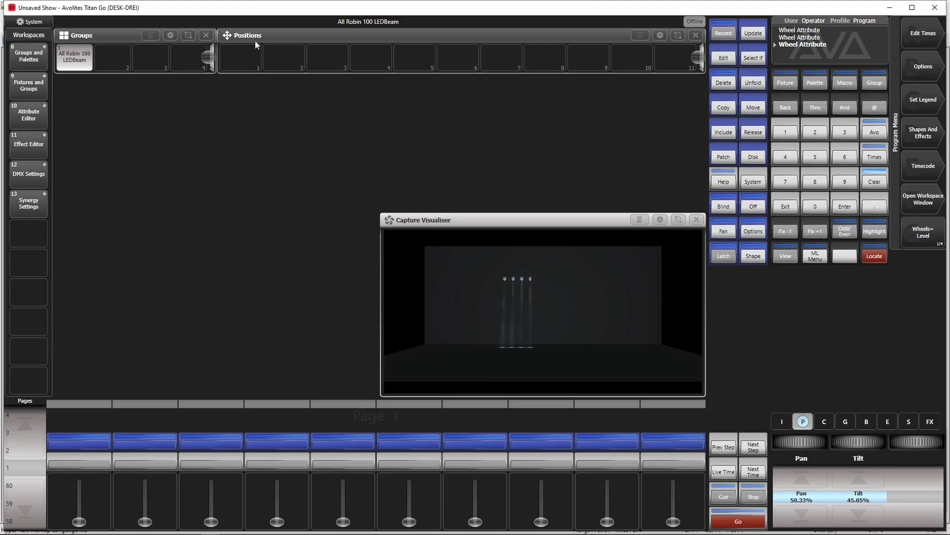
click(233, 57)
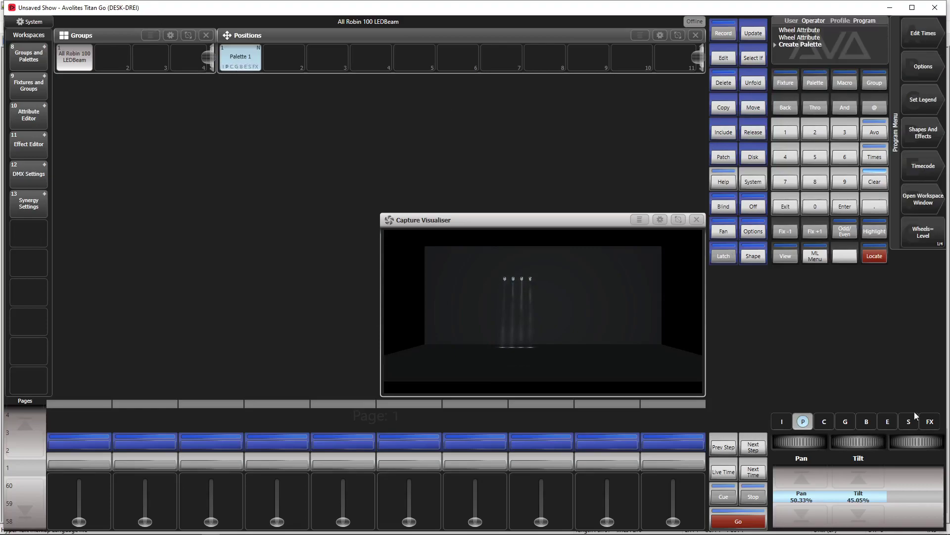
Set the group's tilt to about 27.69% and record it as a position palette in the second Positions slot.
drag(859, 442, 881, 441)
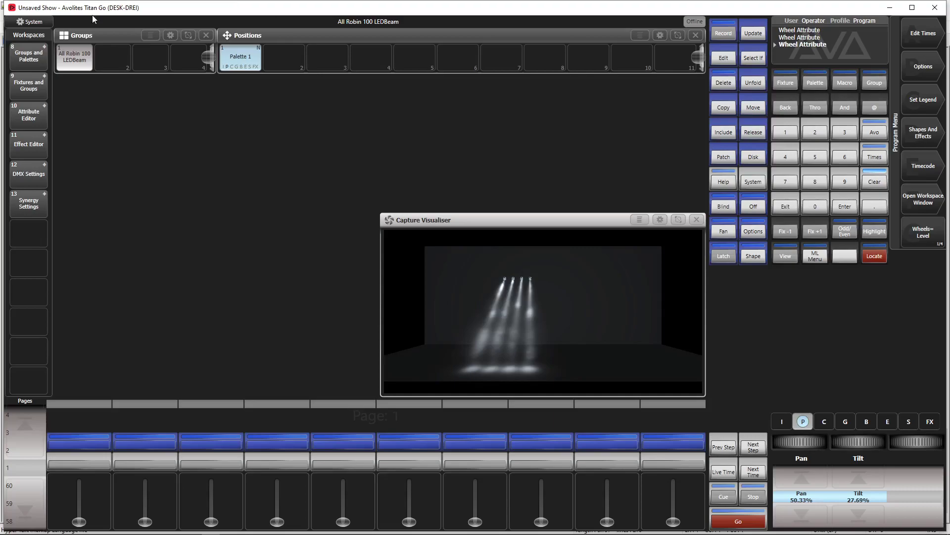
click(280, 53)
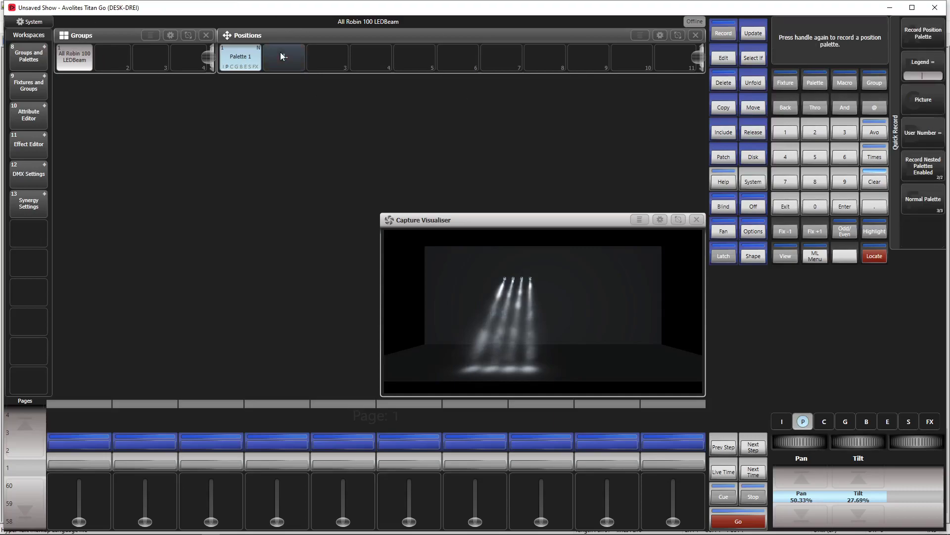
click(279, 53)
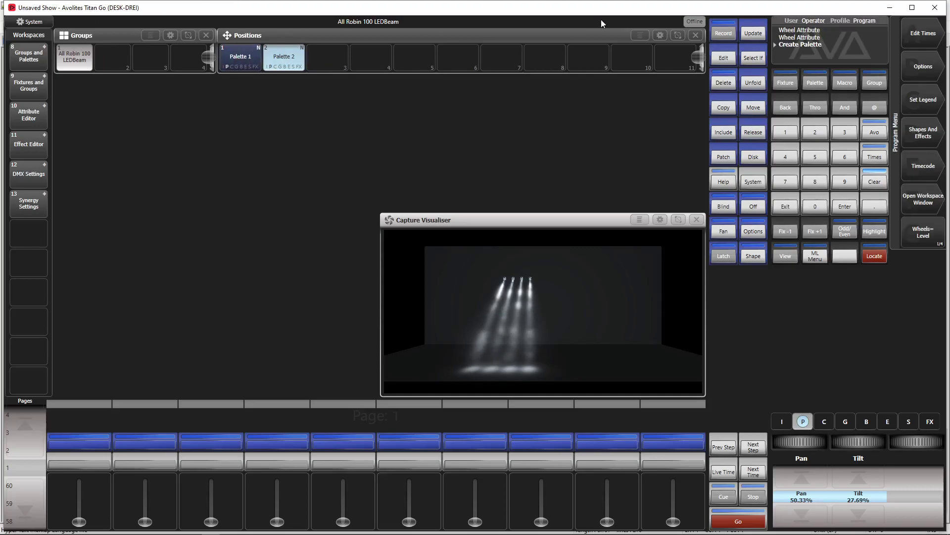
Check both position palettes by applying Palette 1 followed by Palette 2 to the group.
click(252, 61)
click(286, 51)
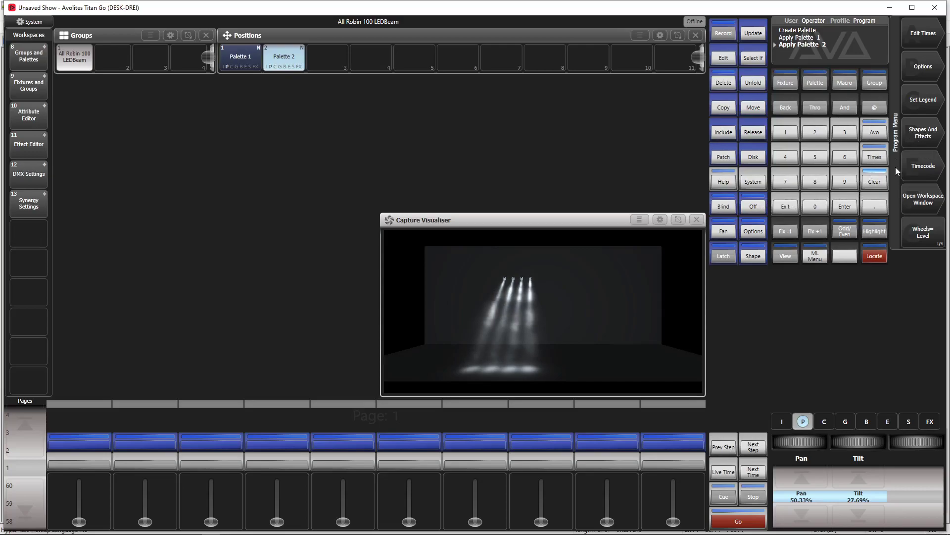
Clear the programmer and create a key frame shape for the Robin 100 LEDBeam group with Palette 1 and Palette 2 as consecutive frames.
click(874, 181)
click(922, 135)
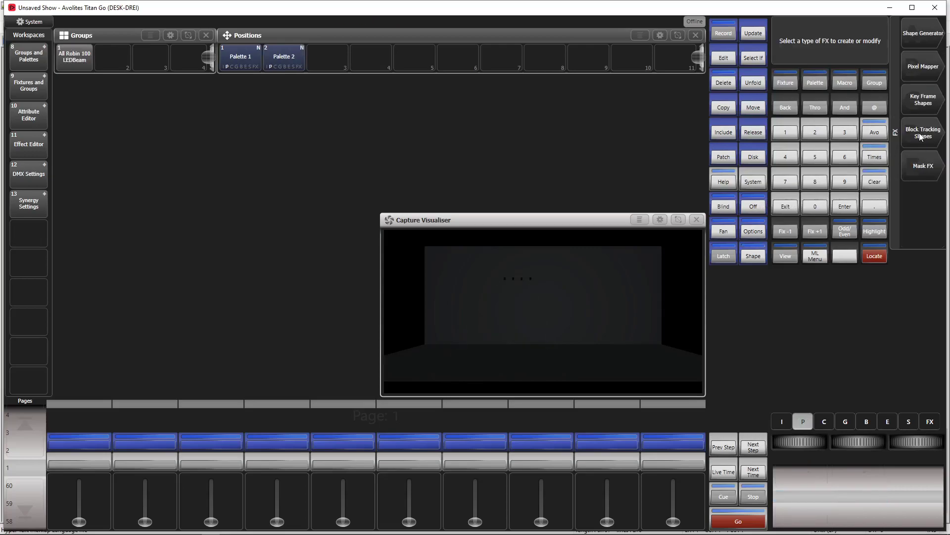
click(921, 105)
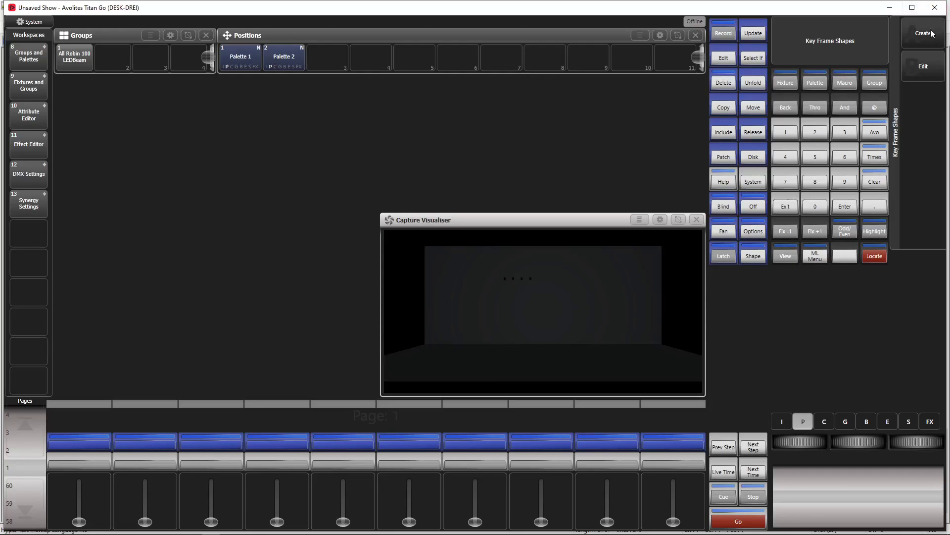
click(916, 45)
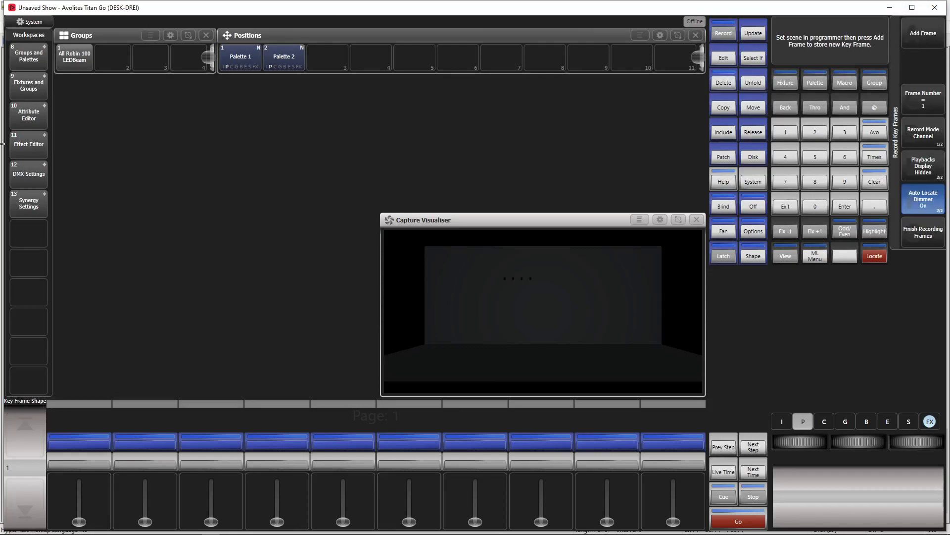
click(67, 62)
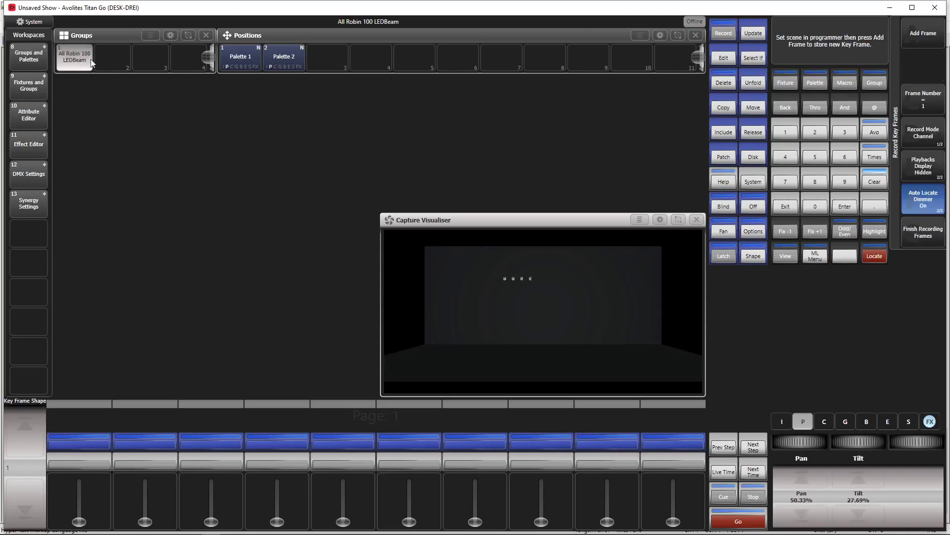
click(230, 60)
click(927, 34)
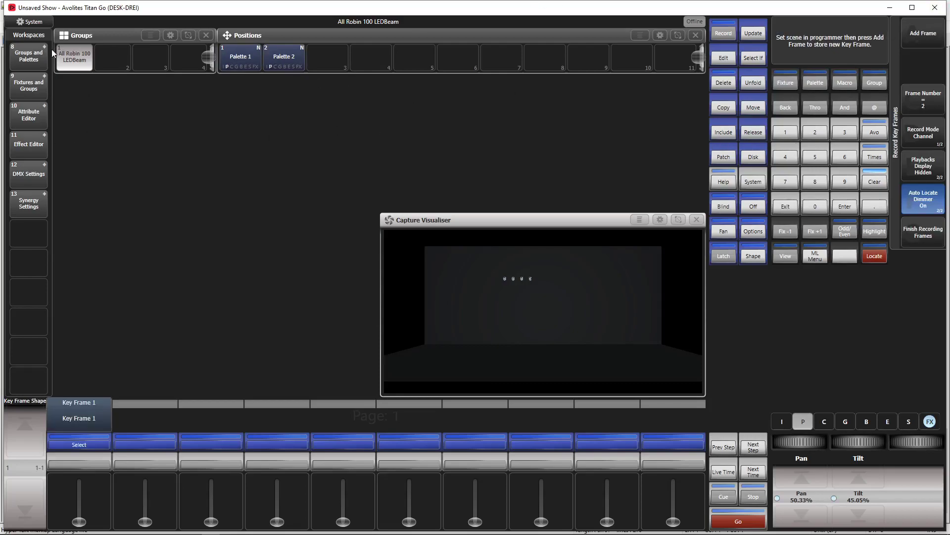
click(281, 61)
click(916, 43)
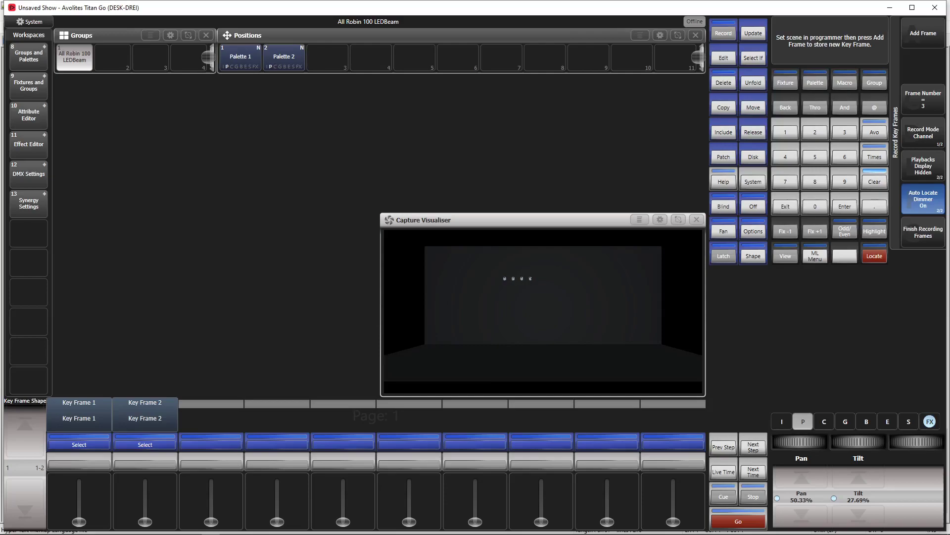
Finish recording the position frames and fit the Effect Editor window into the upper half of the workspace.
click(925, 244)
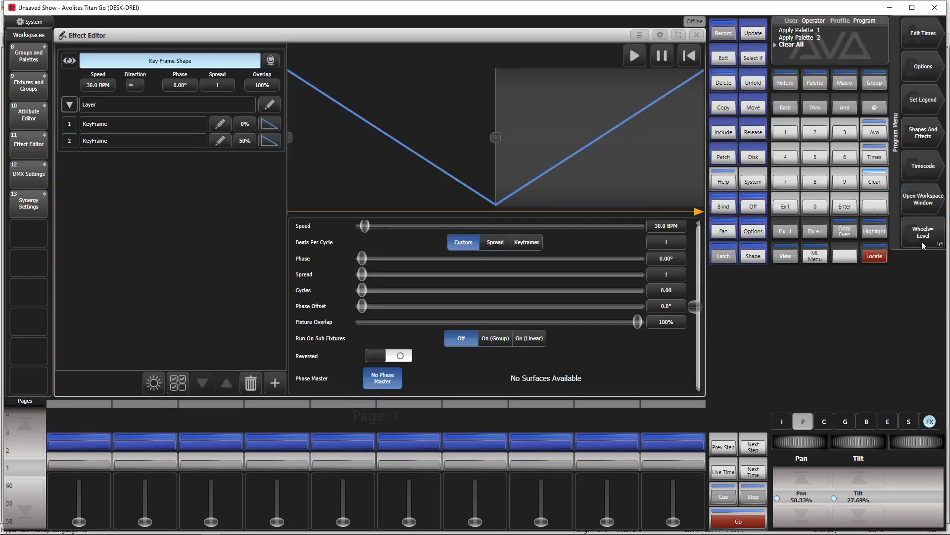
click(661, 34)
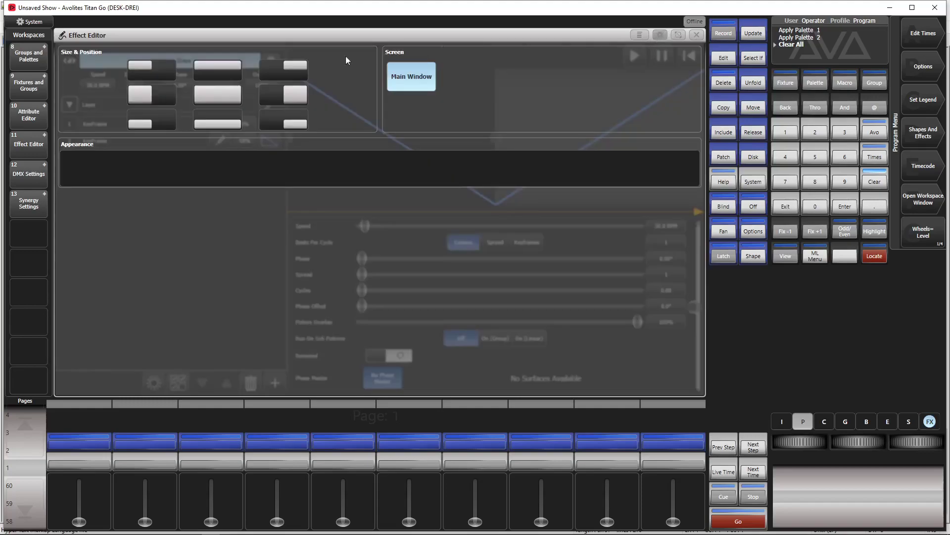
click(222, 72)
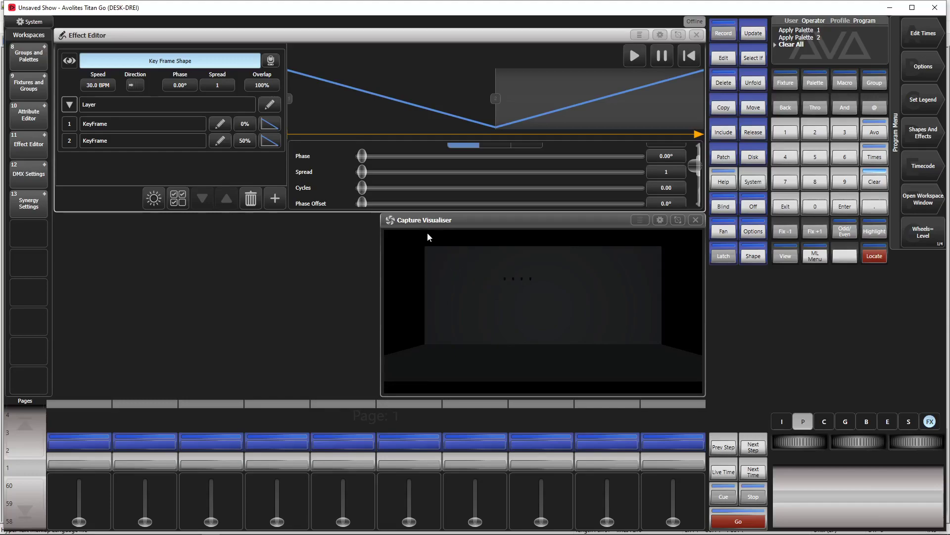
Add a new layer to the shape and record the group's Dimmer at 100% as its first key frame.
click(274, 200)
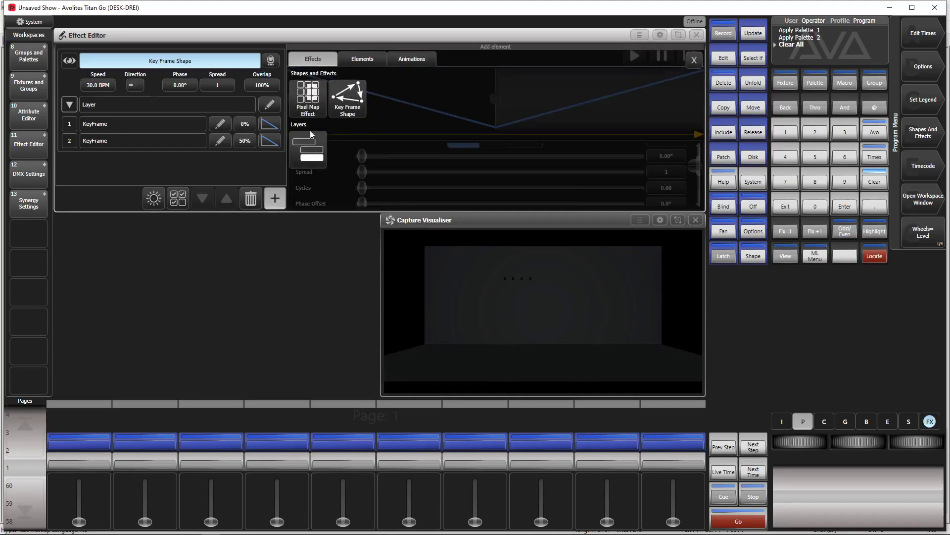
click(306, 147)
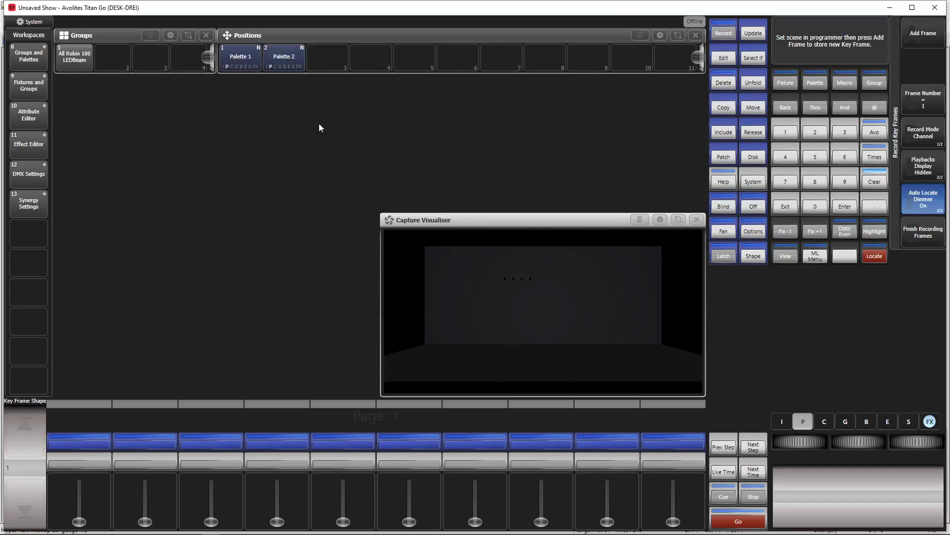
click(85, 63)
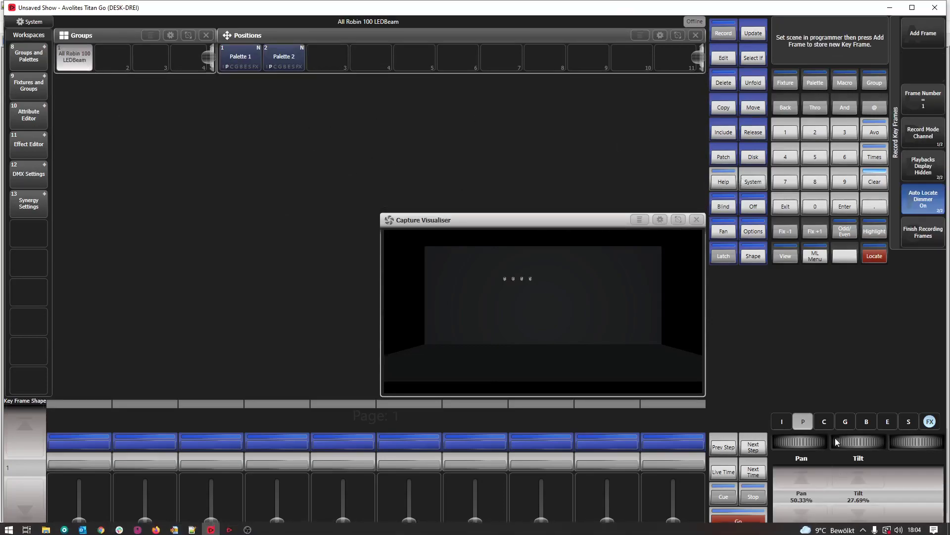
click(781, 421)
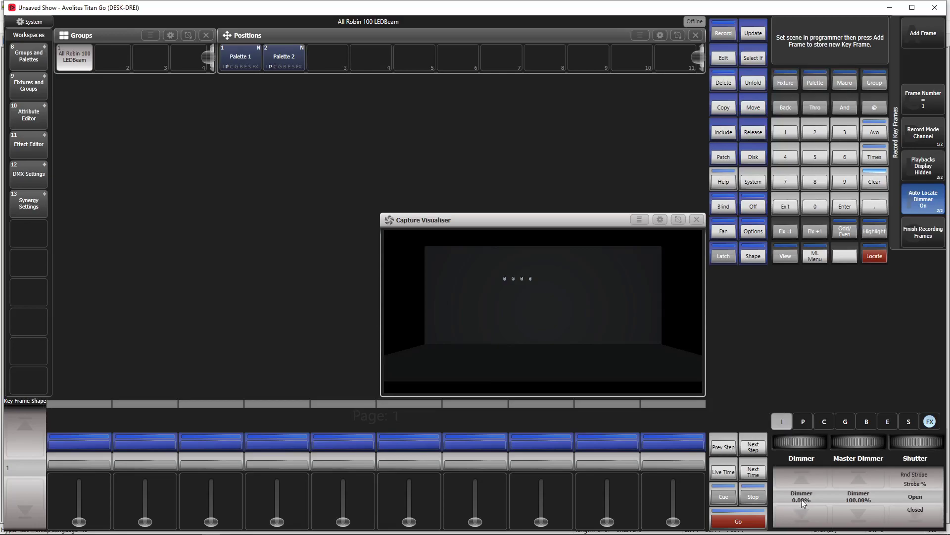
click(803, 478)
click(909, 40)
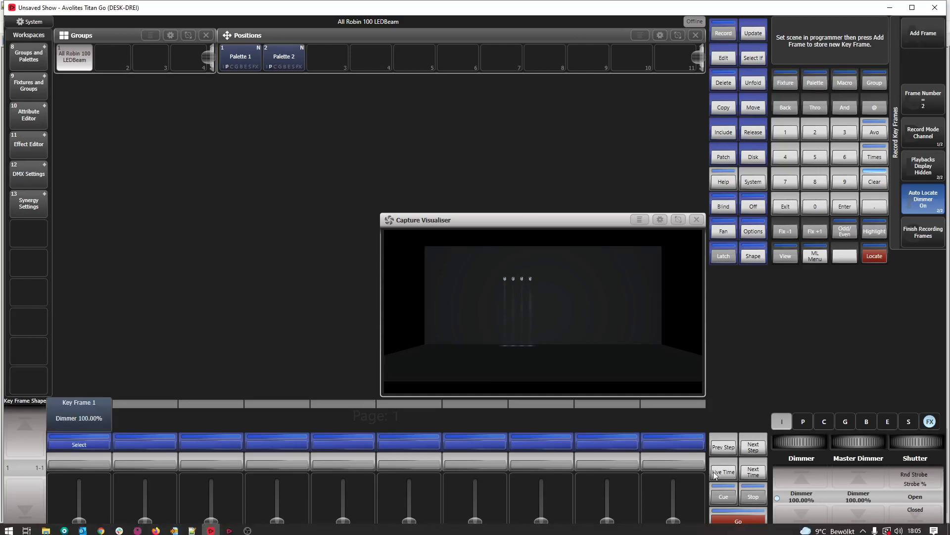
Set the group's Dimmer to 0%, add it as the second key frame, and finish recording the layer.
click(794, 512)
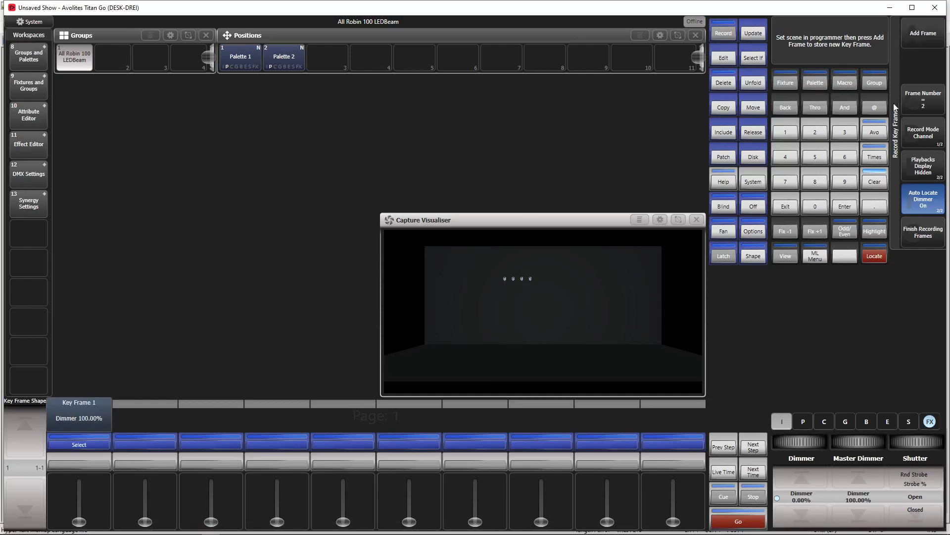
click(936, 35)
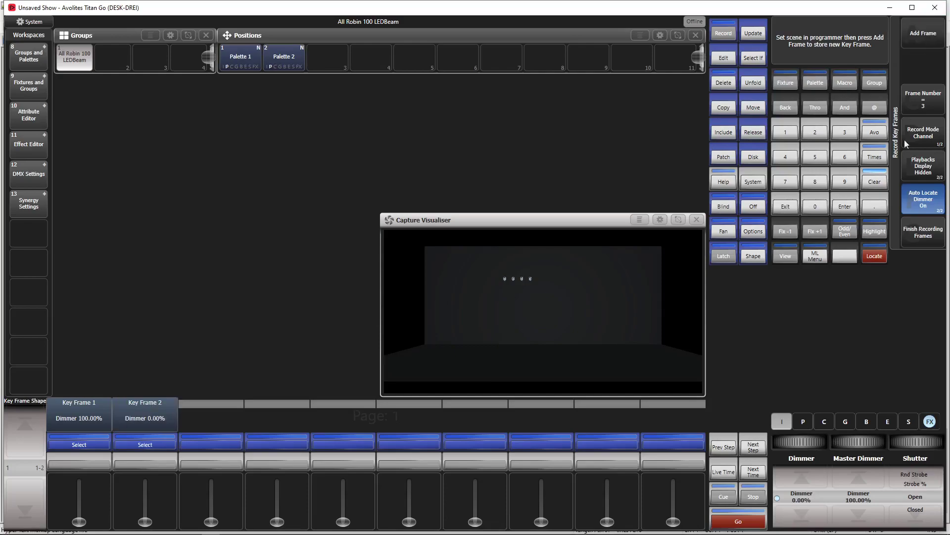
click(923, 233)
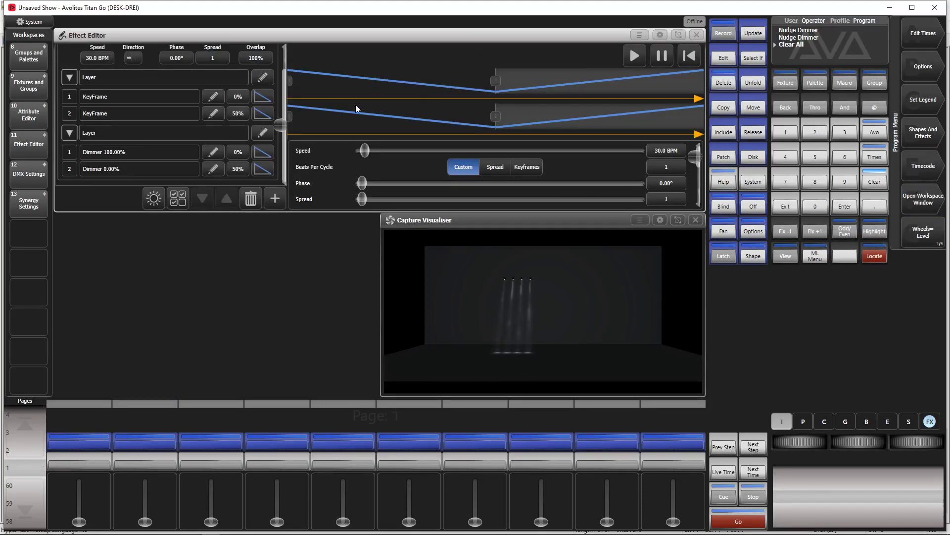
Set the transition curve of both dimmer key frames, 100% and 0%, to Snap.
click(262, 155)
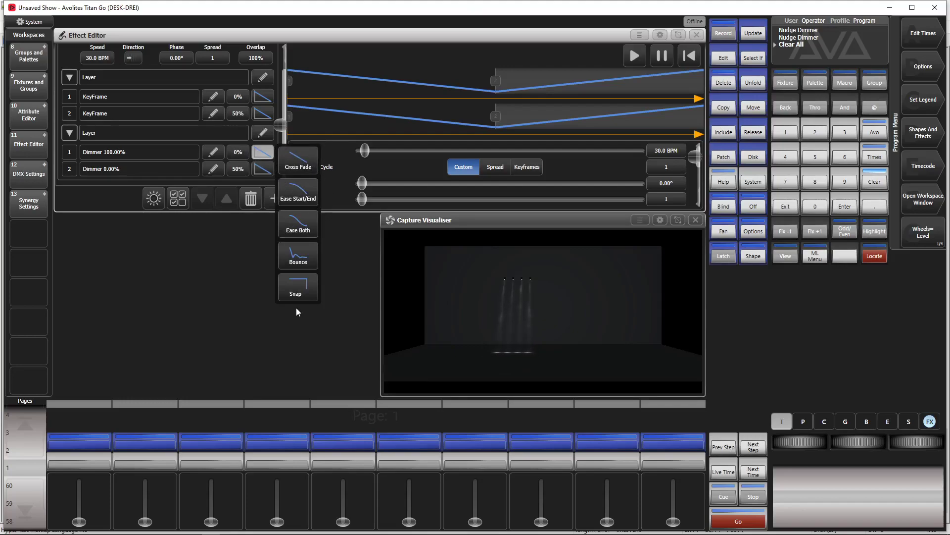
click(295, 291)
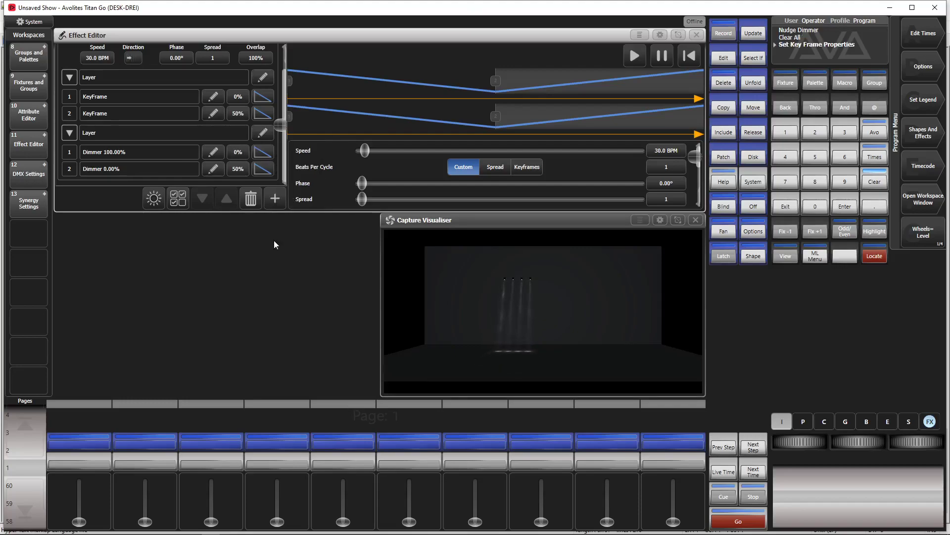
click(262, 169)
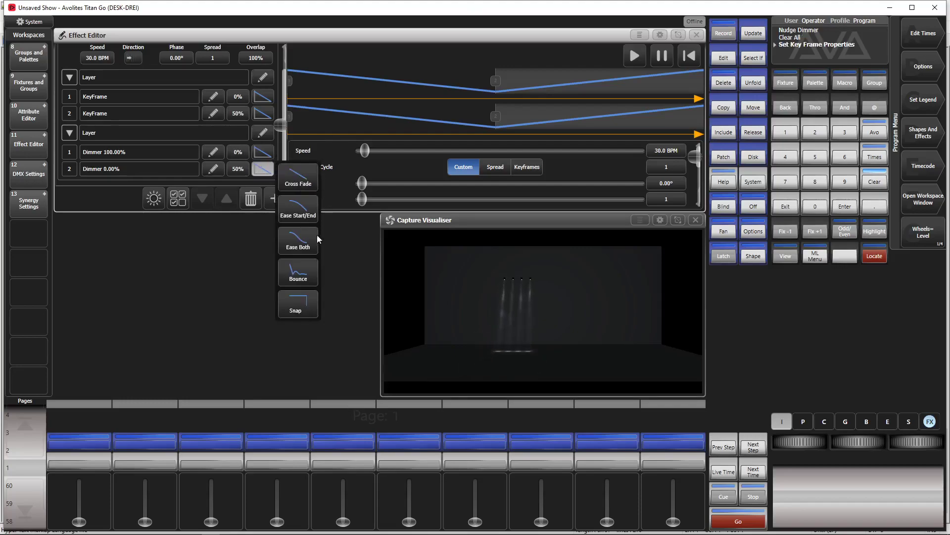
click(297, 311)
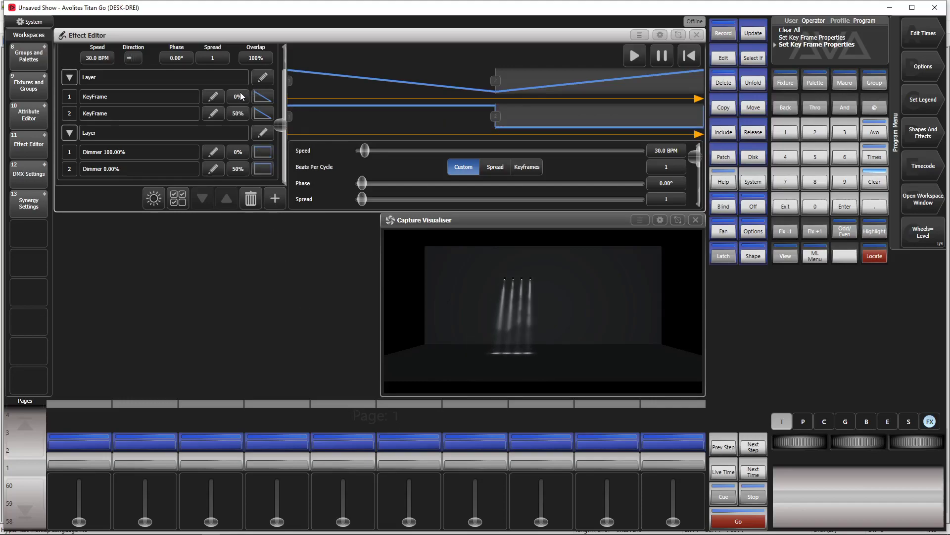
Set the key frame shape's Spread to 4.
click(216, 57)
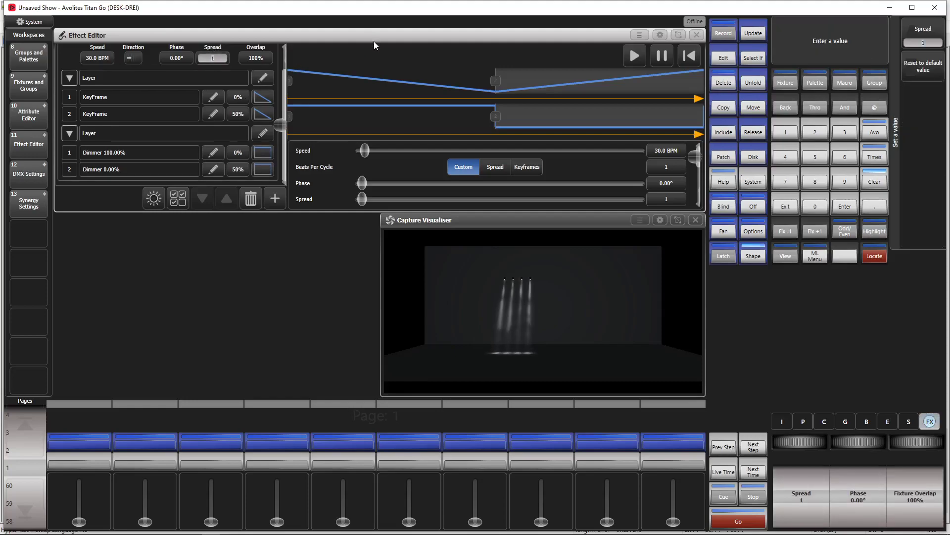
text(4)
key(Return)
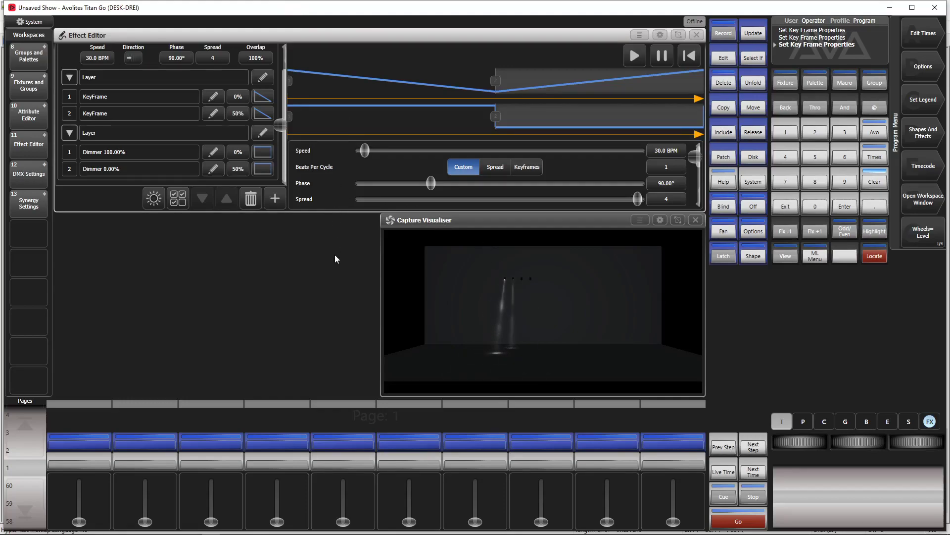
Record the shape as a cue on the first playback, clear the programmer, and close the Effect Editor.
click(723, 34)
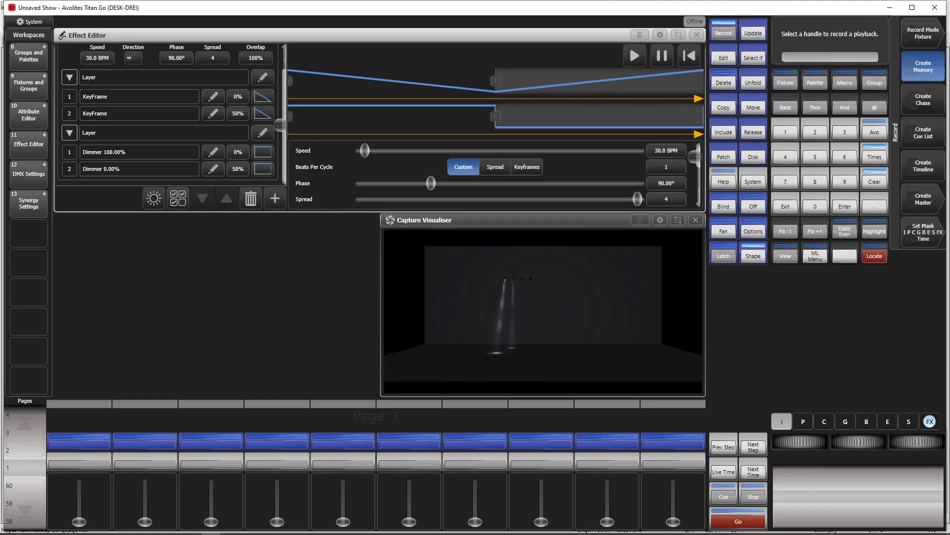
click(59, 438)
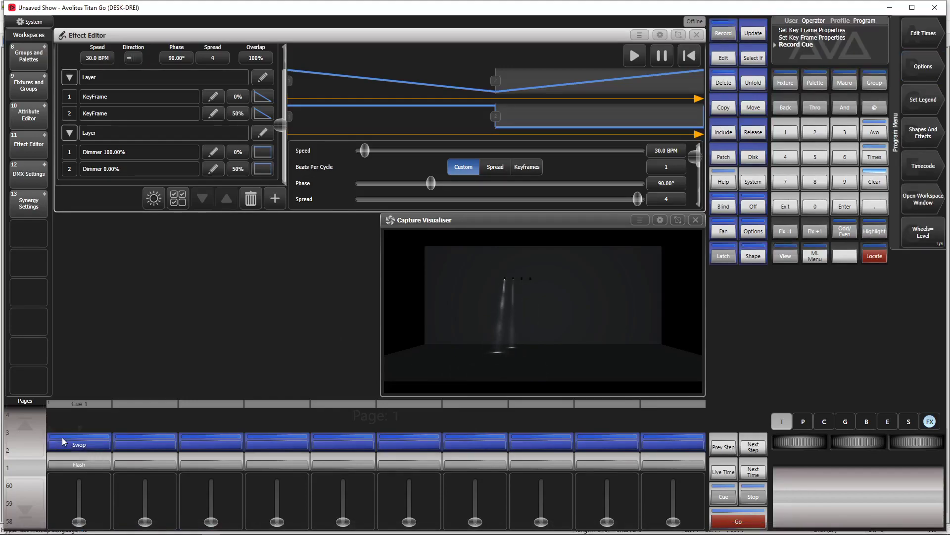
click(875, 182)
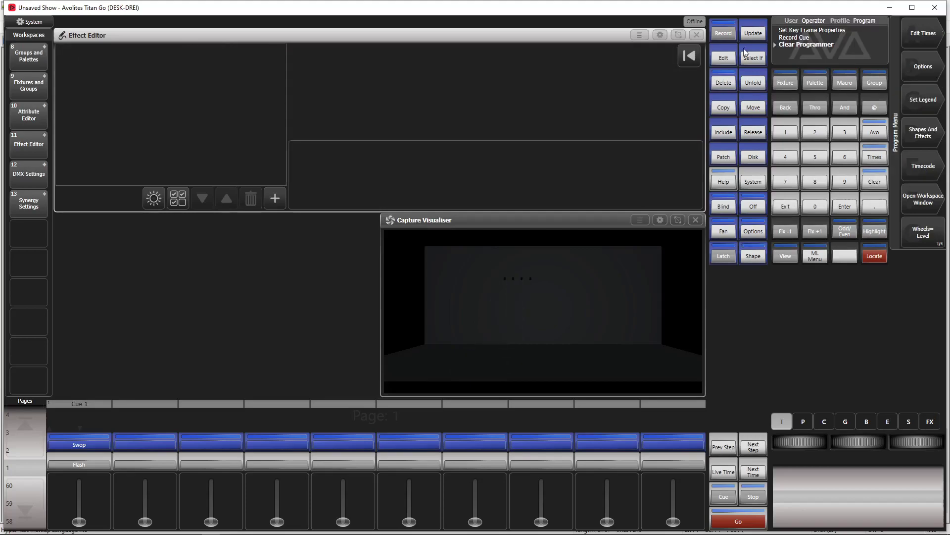
click(697, 35)
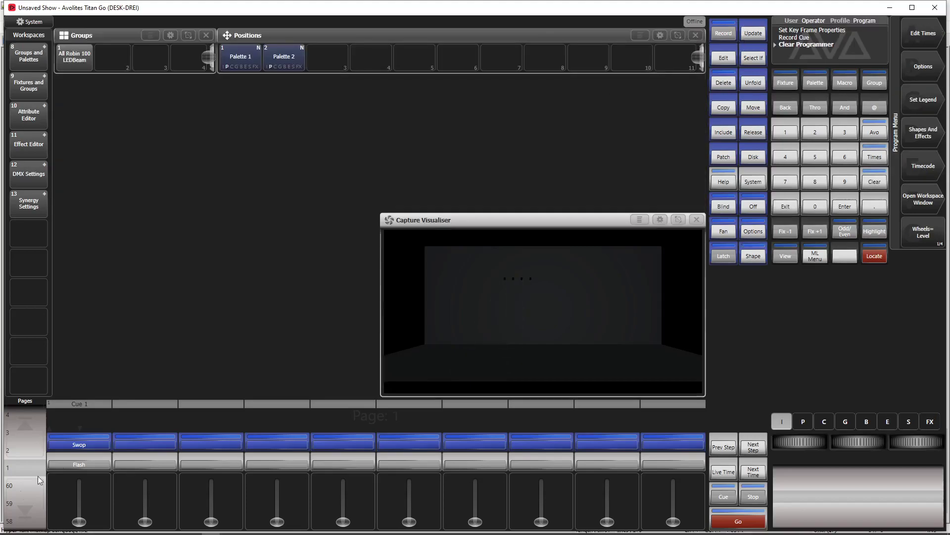
Test the recorded cue by raising its playback fader to full and lowering it back to zero.
drag(79, 521, 78, 478)
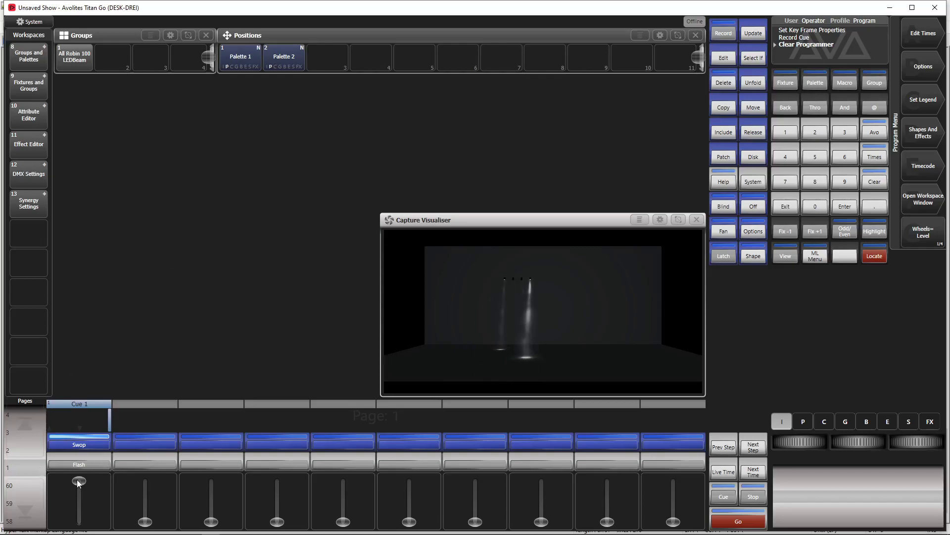
drag(75, 484, 102, 440)
drag(99, 480, 96, 518)
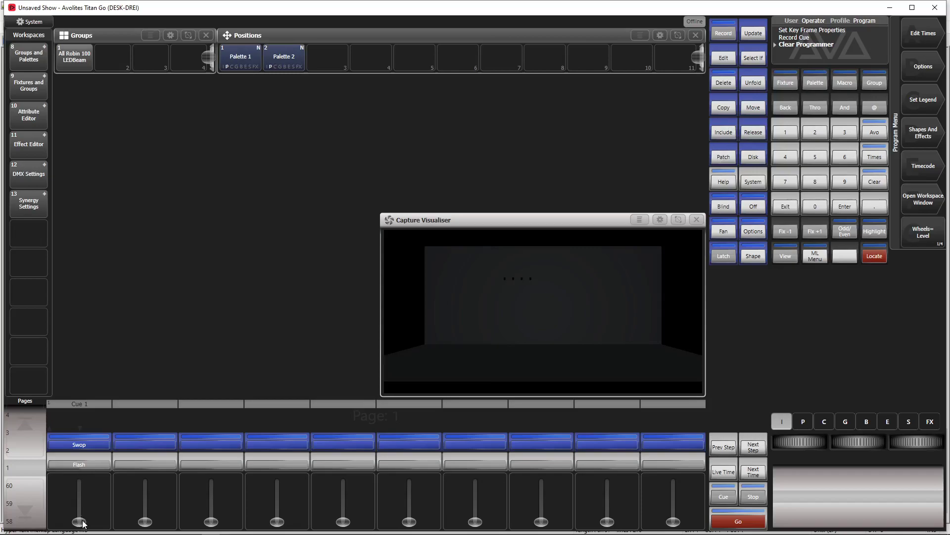
mouse_move(83, 522)
mouse_down()
mouse_move(85, 455)
mouse_move(86, 521)
mouse_up()
Open Palette 2 for editing, fan the group's pan to about 53.54%, and lower its tilt to about 22.92%.
click(726, 60)
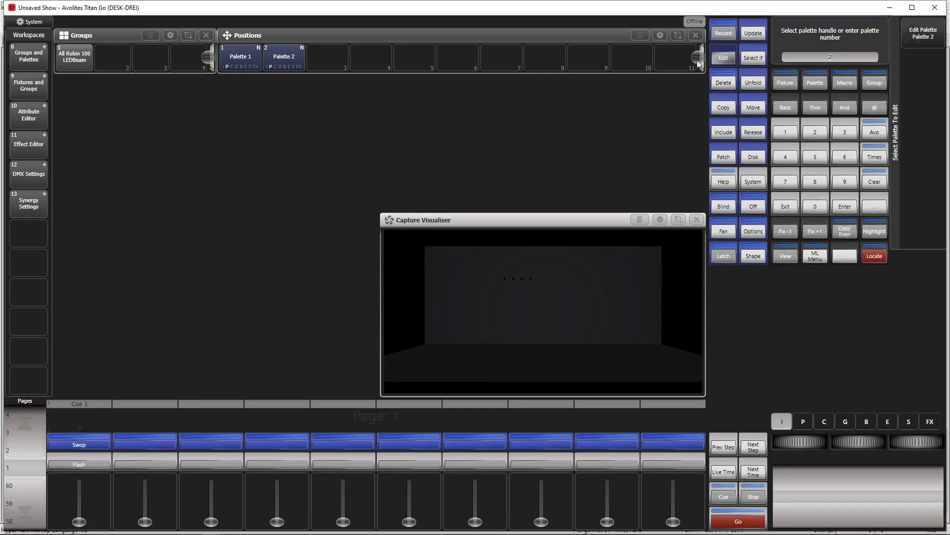
click(282, 60)
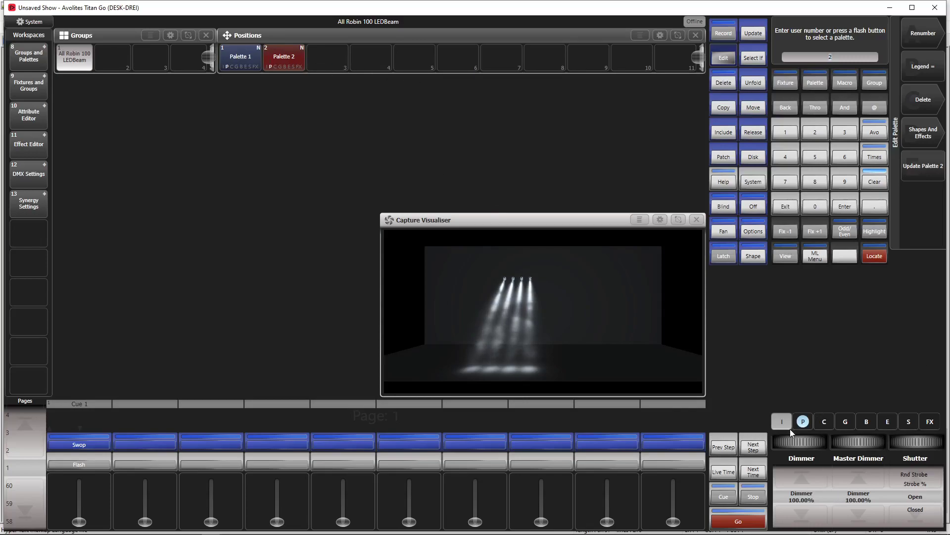
click(803, 422)
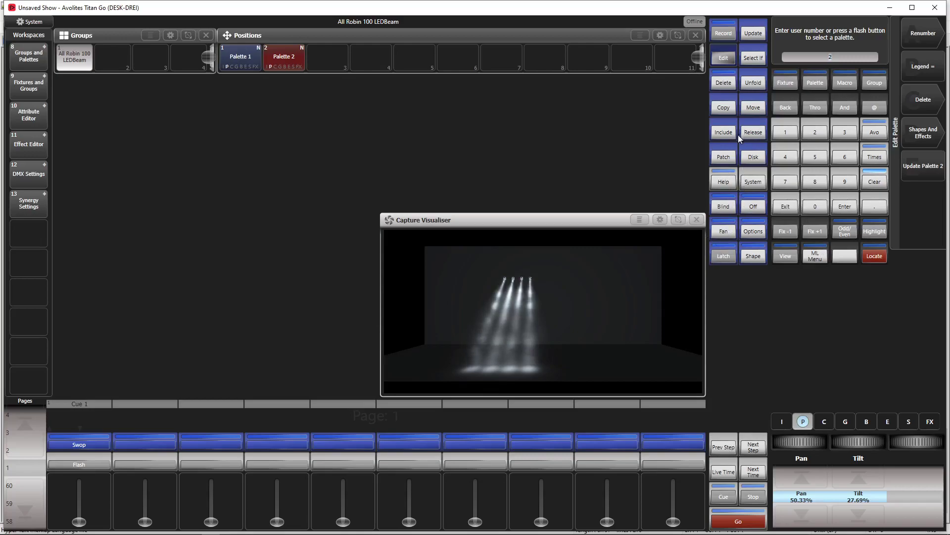
click(723, 228)
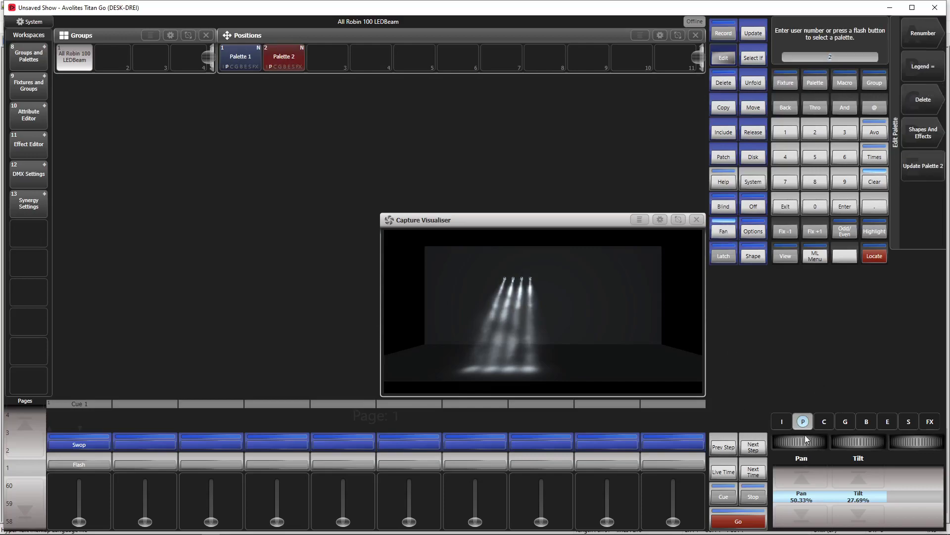
drag(800, 441, 817, 442)
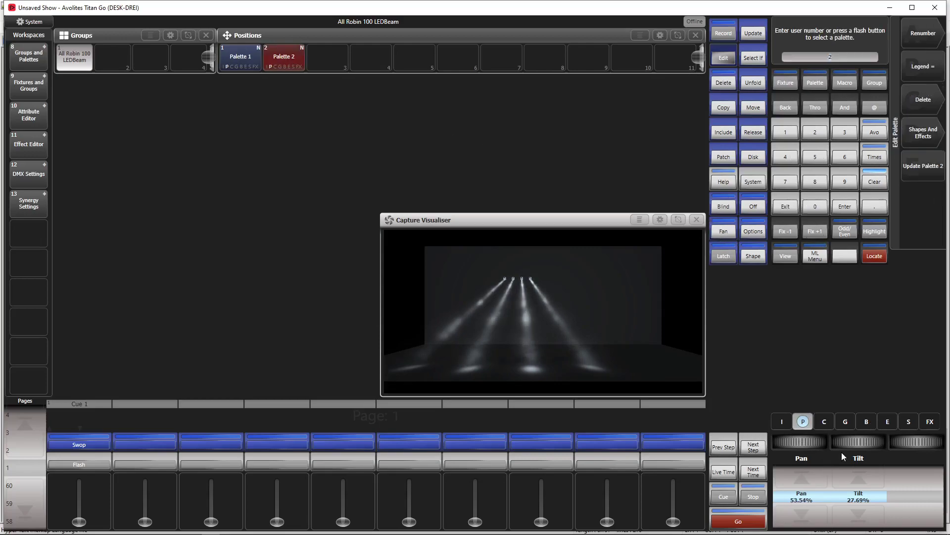
scroll(858, 442, down, 4)
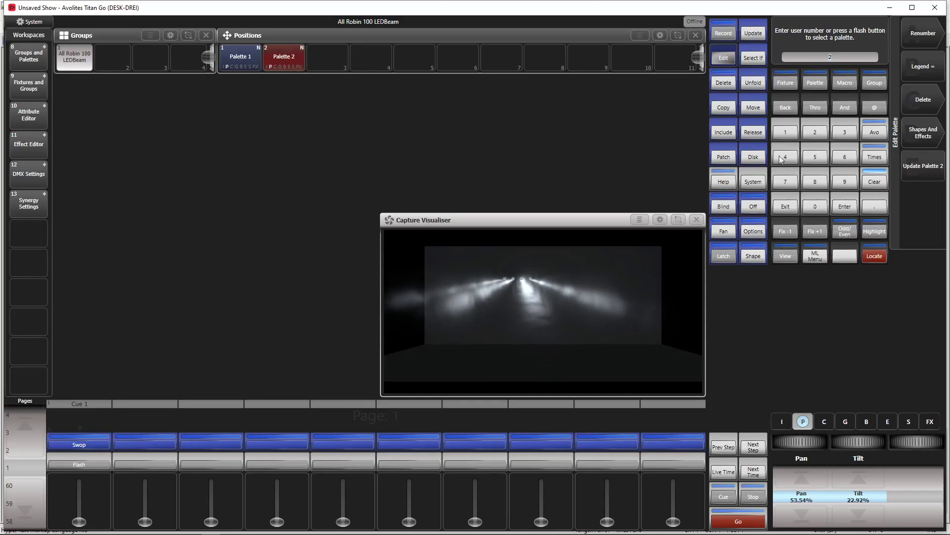
Update Palette 2 with the edited pan and tilt positions, and clear the programmer.
click(917, 165)
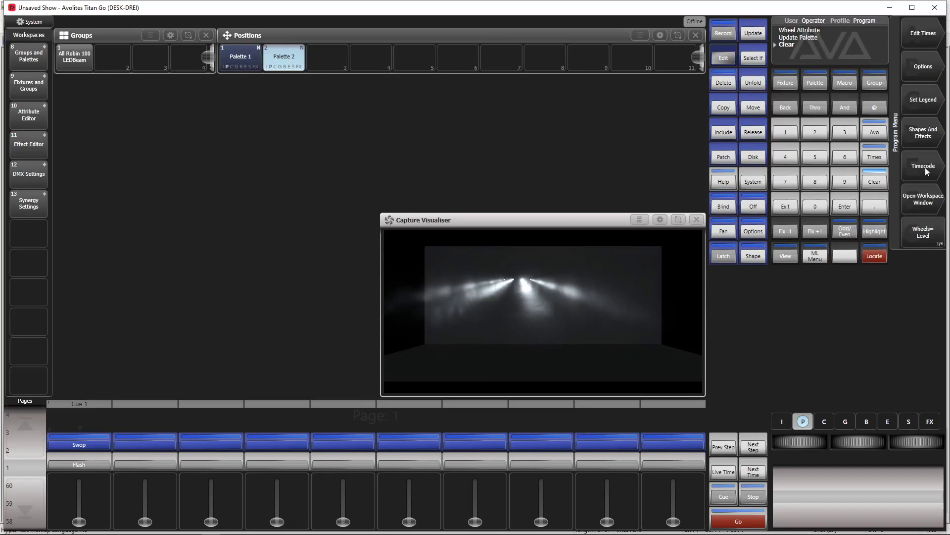
click(872, 190)
click(871, 190)
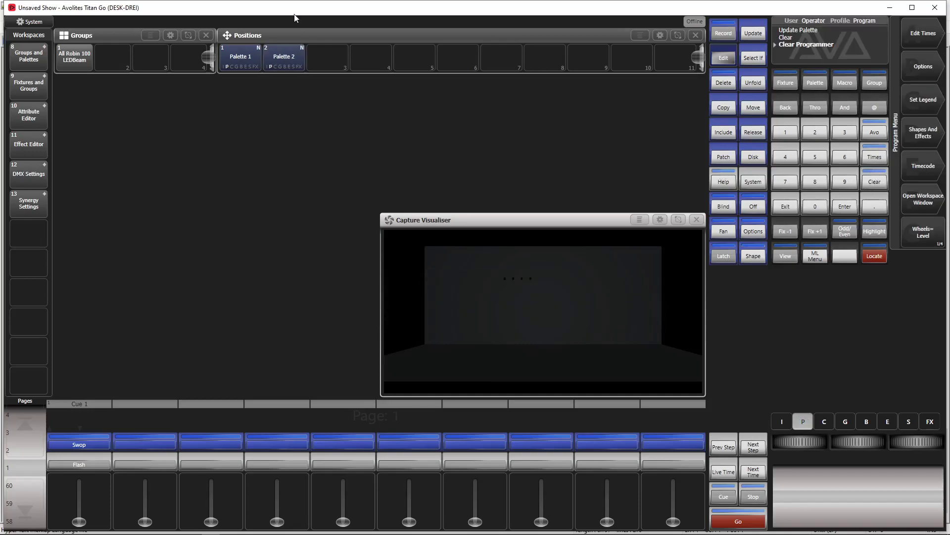
Select the All Robin 100 LEDBeam group, set its dimmer to 100%, and apply Palette 1 followed by Palette 2 to compare the positions.
click(73, 56)
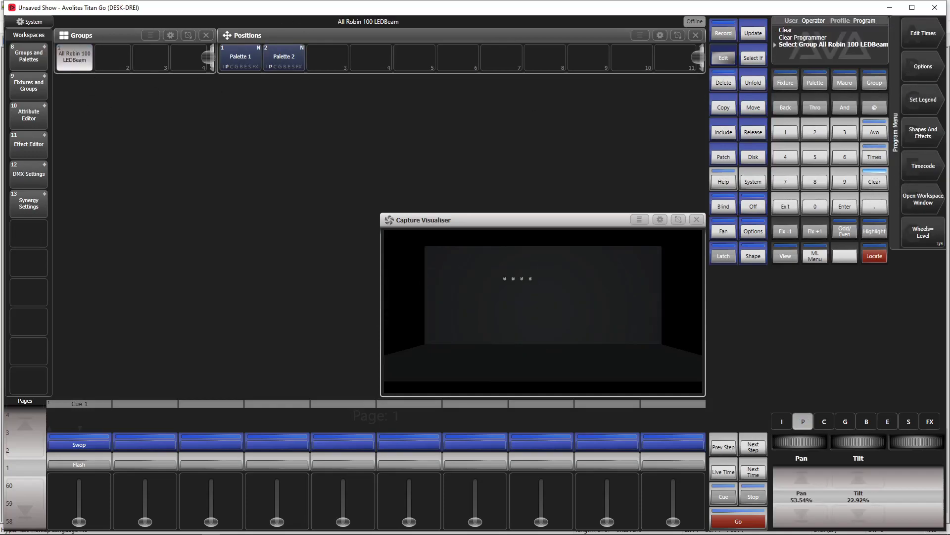
click(780, 421)
click(812, 480)
click(812, 479)
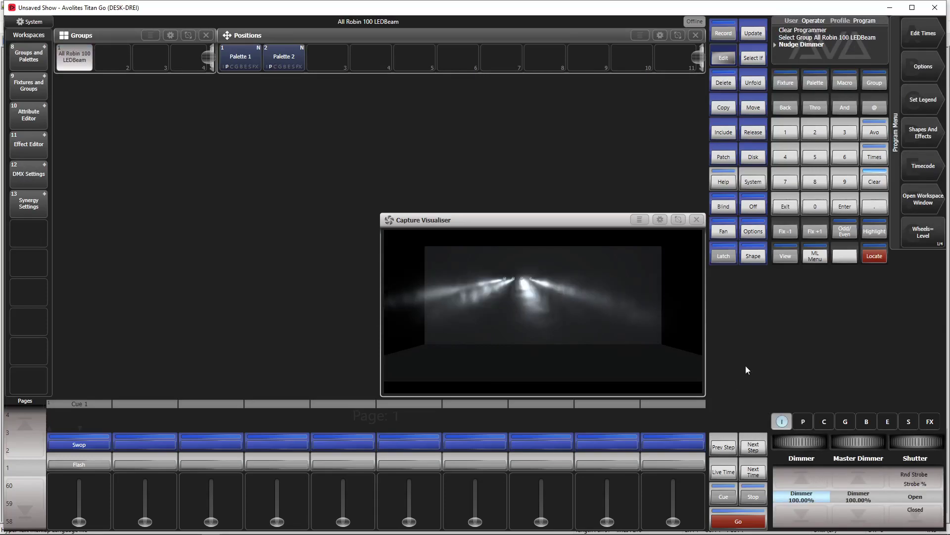
click(241, 55)
click(295, 62)
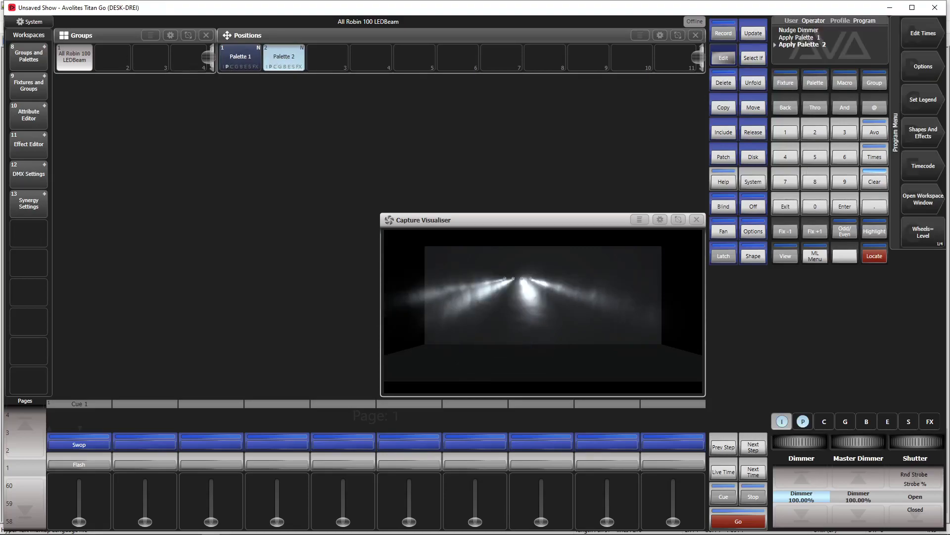
Clear the programmer and raise the Cue 1 playback fader to full to run the shape with the updated palette.
click(879, 184)
click(875, 183)
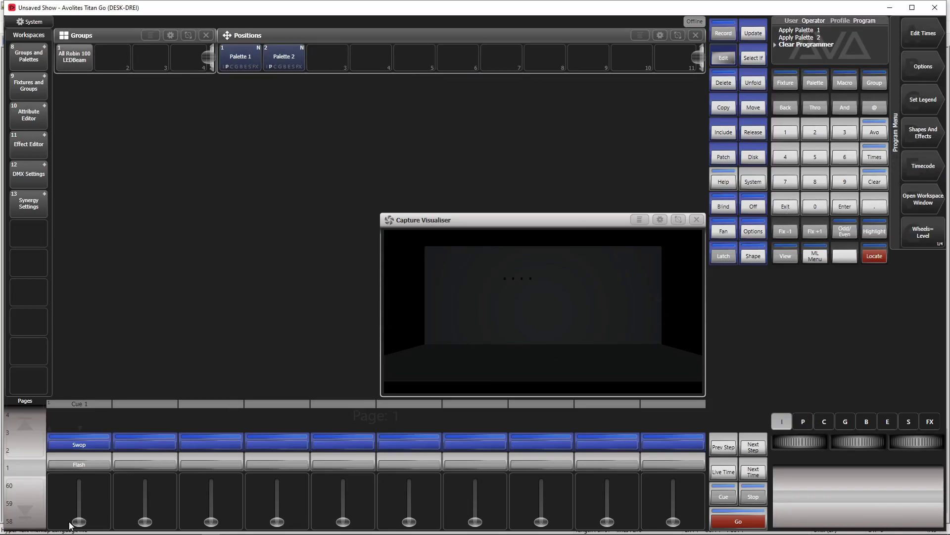
drag(79, 522, 112, 429)
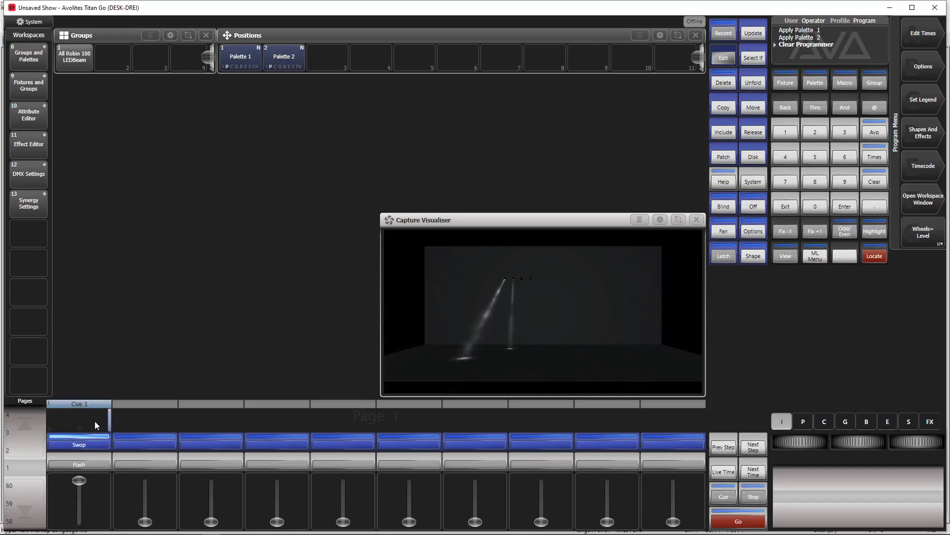